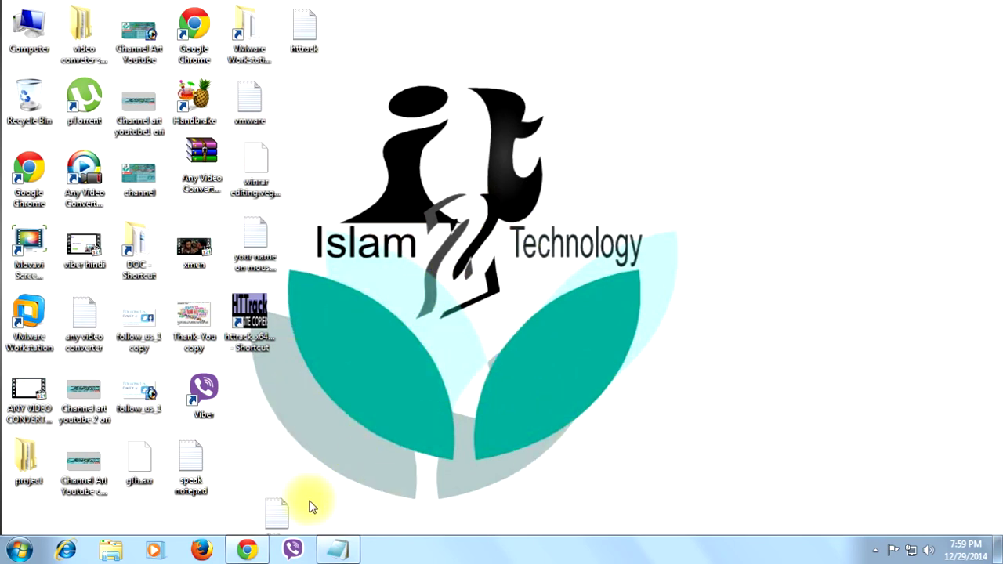
Bring up the httrack notes and go through the listed HTTrack questions one by one, highlighting each line.
click(338, 548)
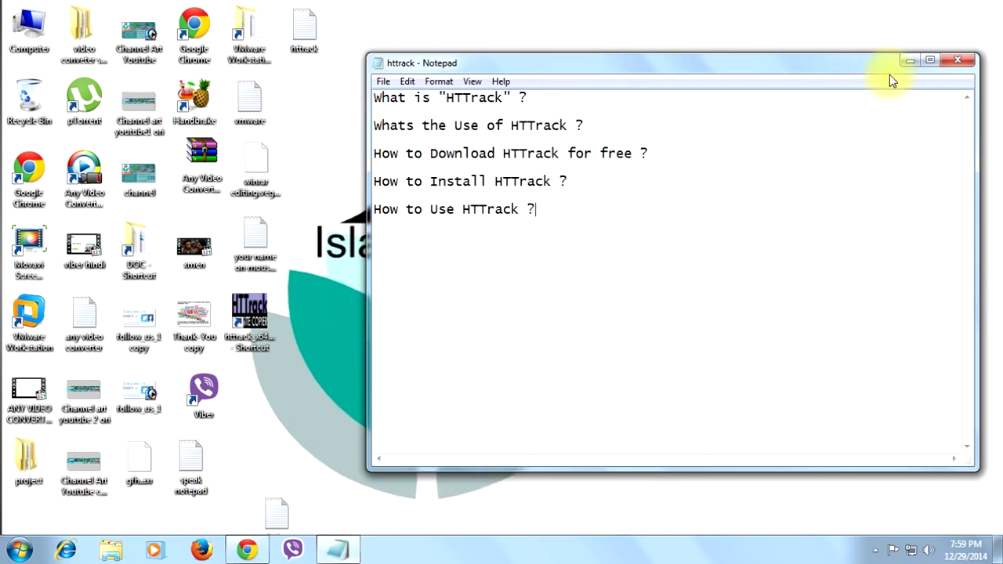
drag(375, 97, 600, 206)
click(600, 206)
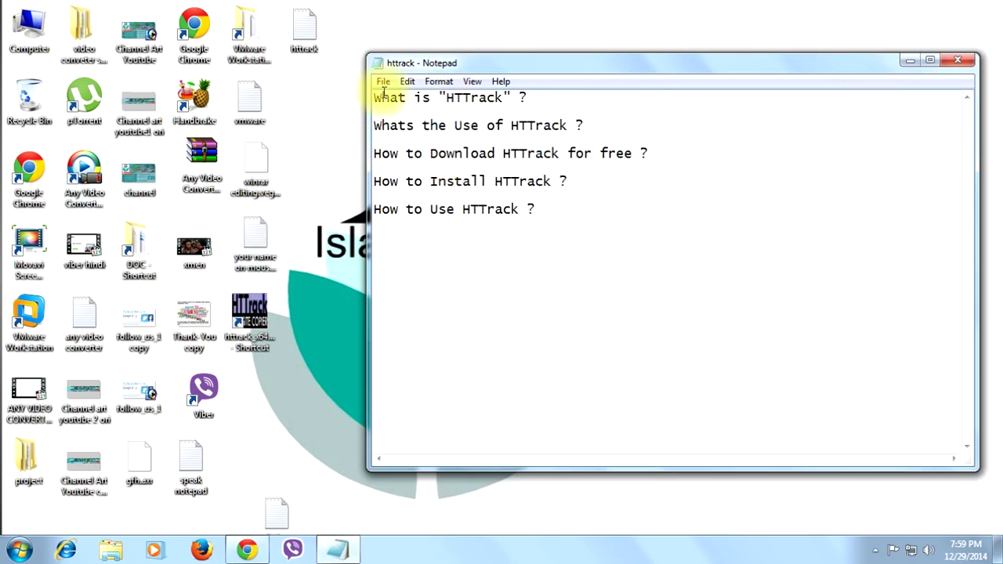
drag(373, 98, 533, 98)
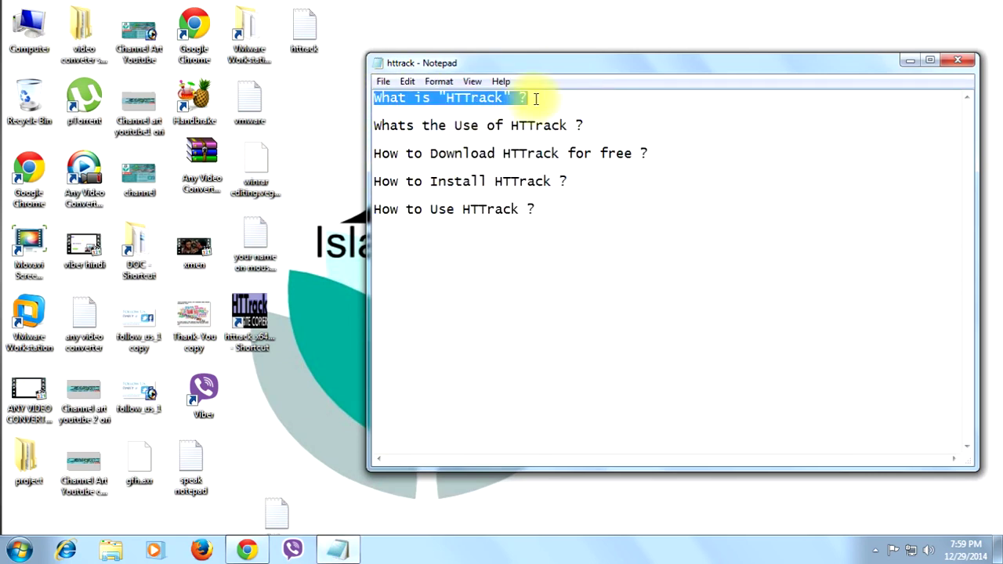
click(533, 99)
drag(375, 125, 600, 125)
click(598, 123)
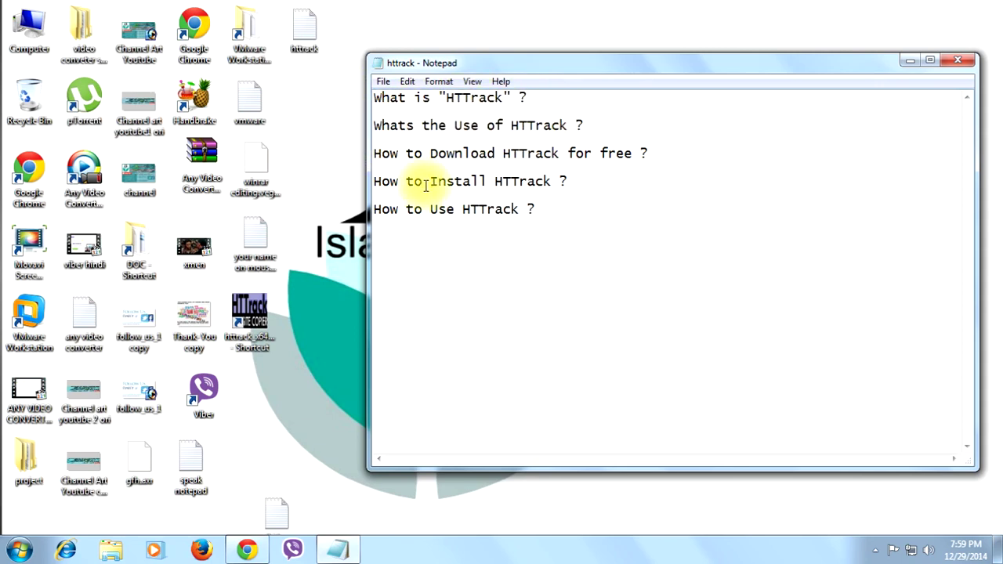
drag(380, 154, 614, 173)
click(613, 172)
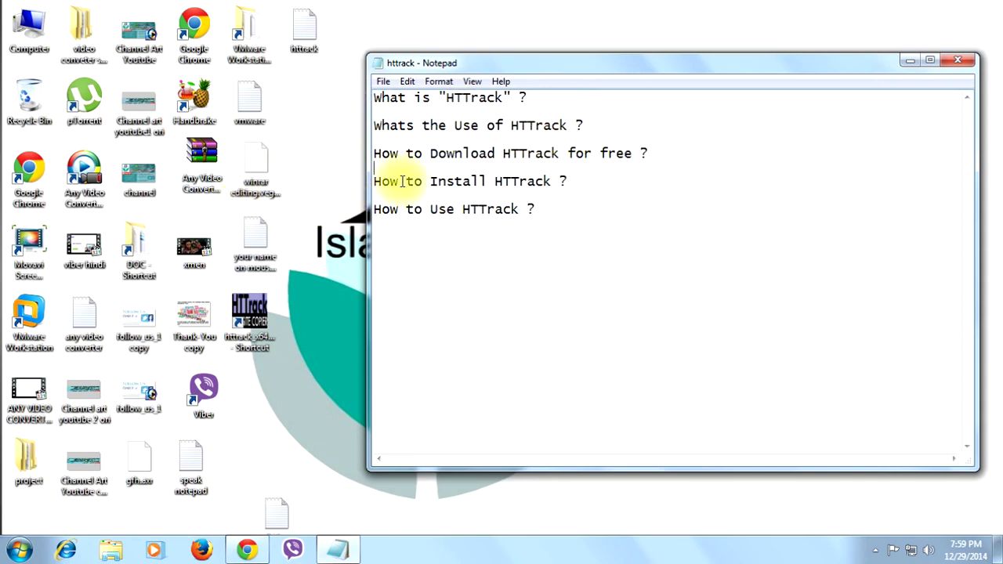
drag(375, 181, 567, 182)
click(520, 210)
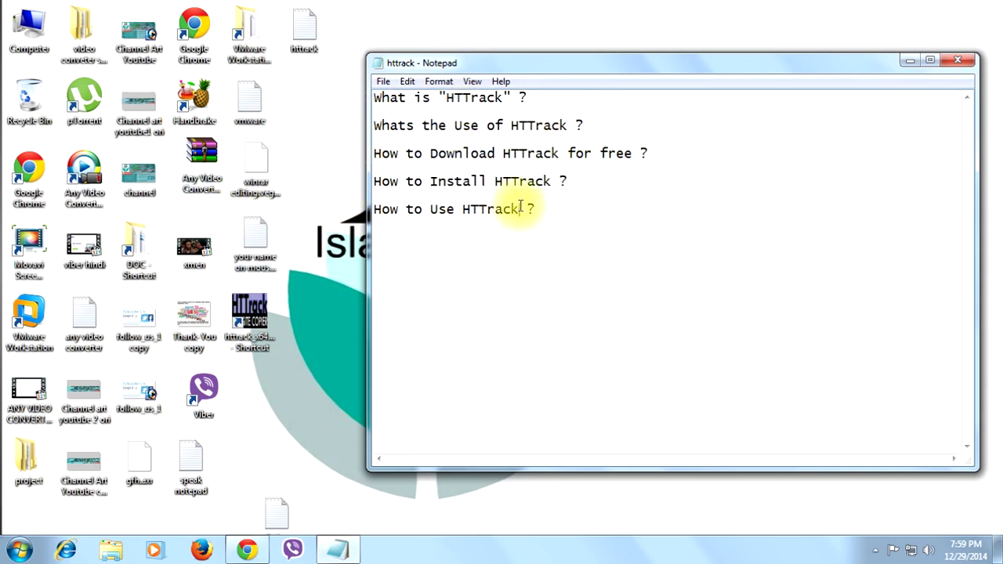
drag(374, 209, 488, 230)
click(489, 232)
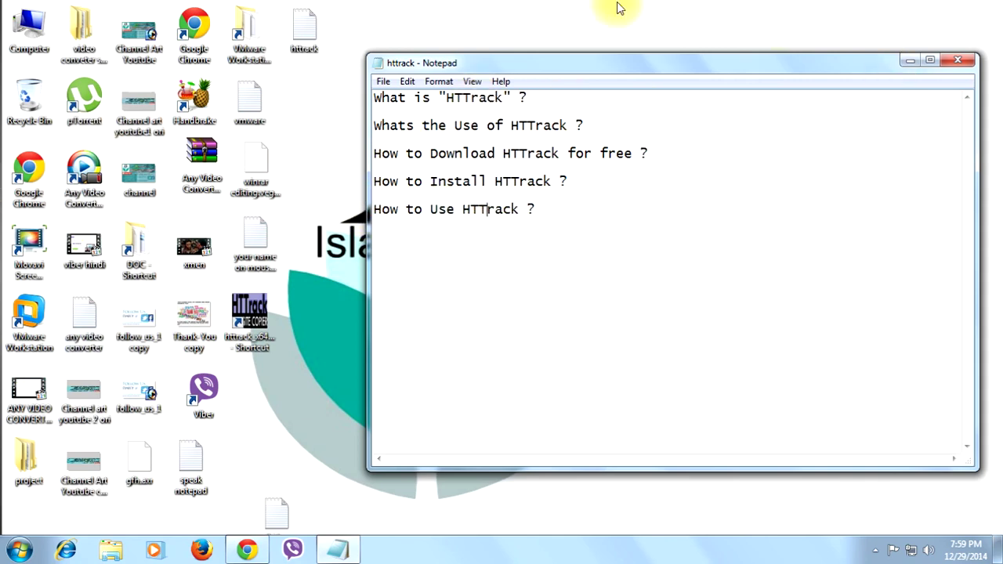
Start an answer below the question What is "HTTrack" ? with the text "It is a website copier", separated by a blank line.
drag(374, 97, 517, 98)
click(548, 99)
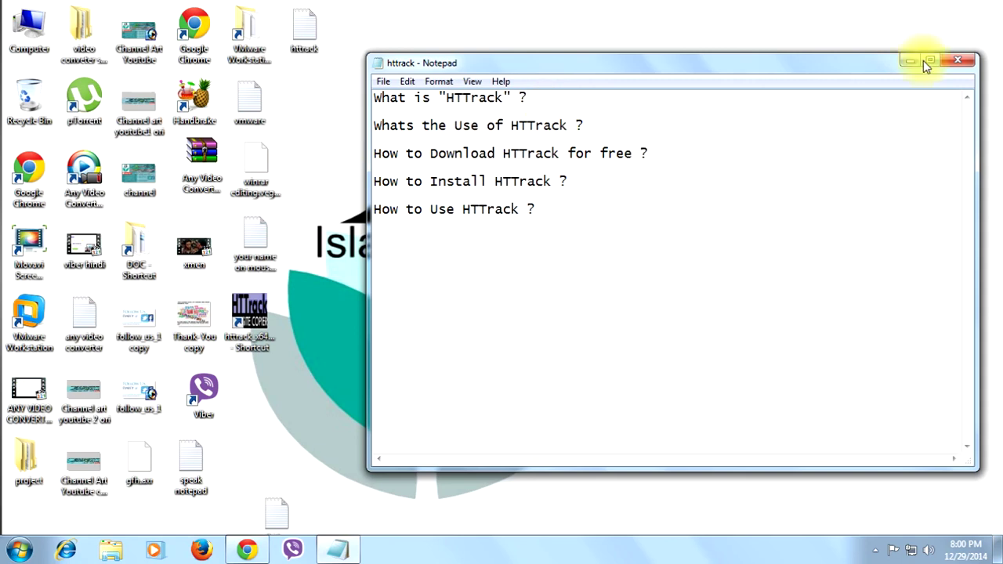
key(Return)
key(Return)
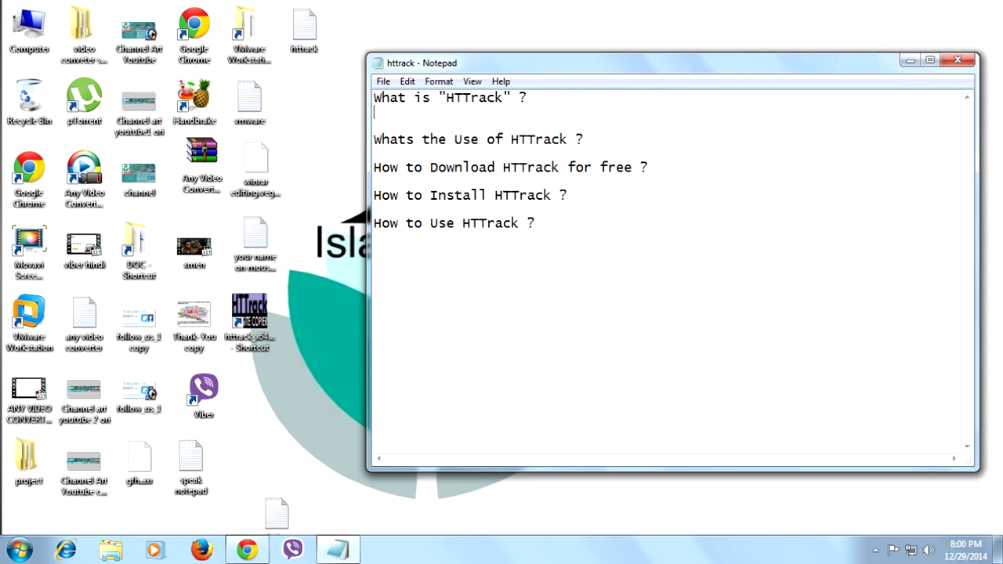
text(It)
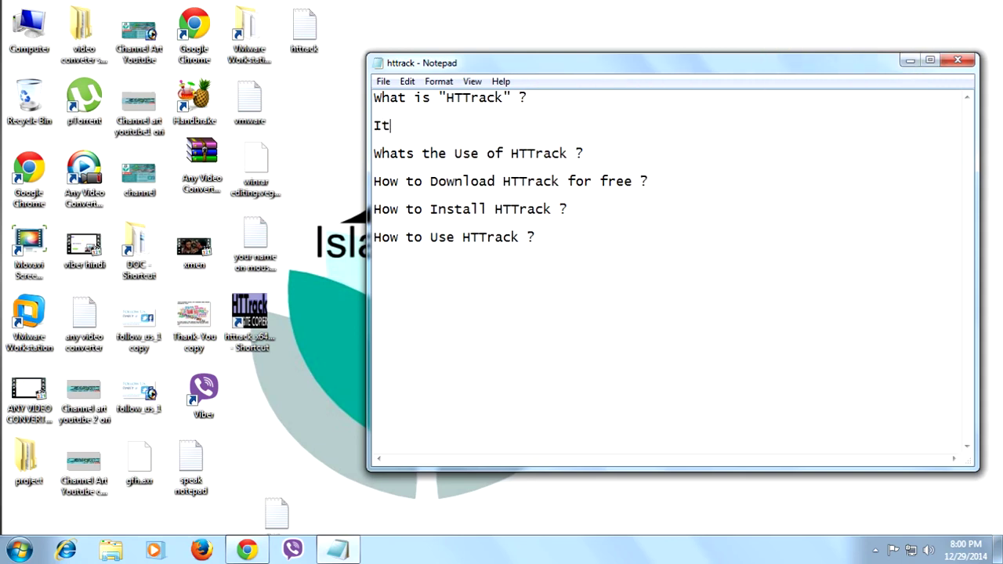
text( is a website copier)
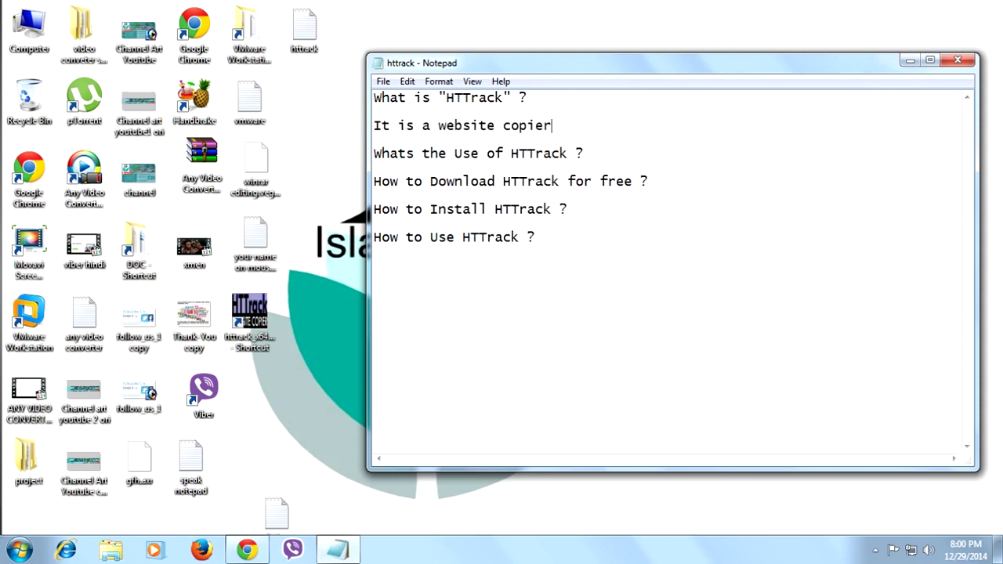
Continue the answer with ",,, means you can copy all the website for offline browsing...", breaking the line before "browsing".
text(,,, means you can copy all the websir)
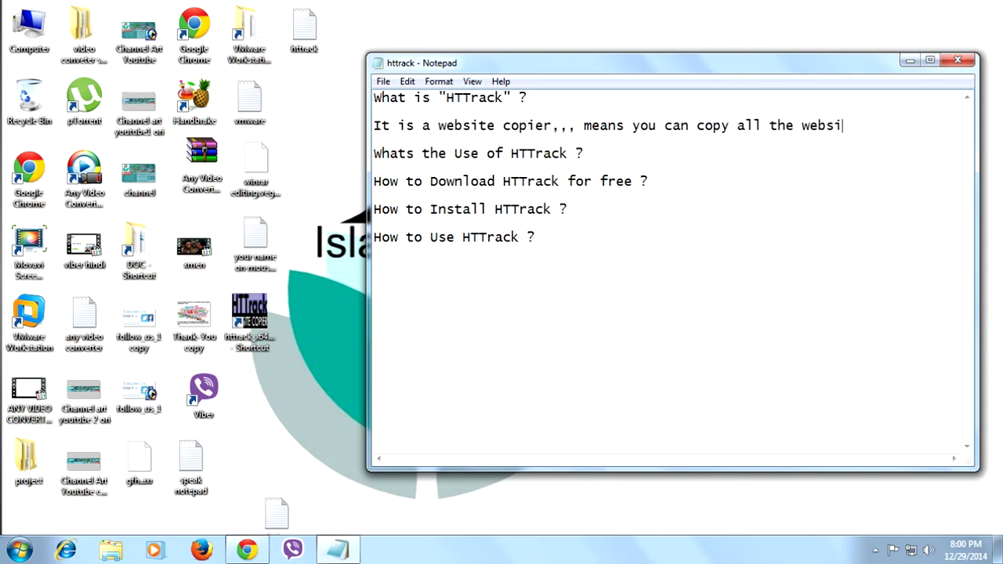
key(BackSpace)
text(te for of)
text(fline br)
text(o)
key(BackSpace)
key(BackSpace)
key(BackSpace)
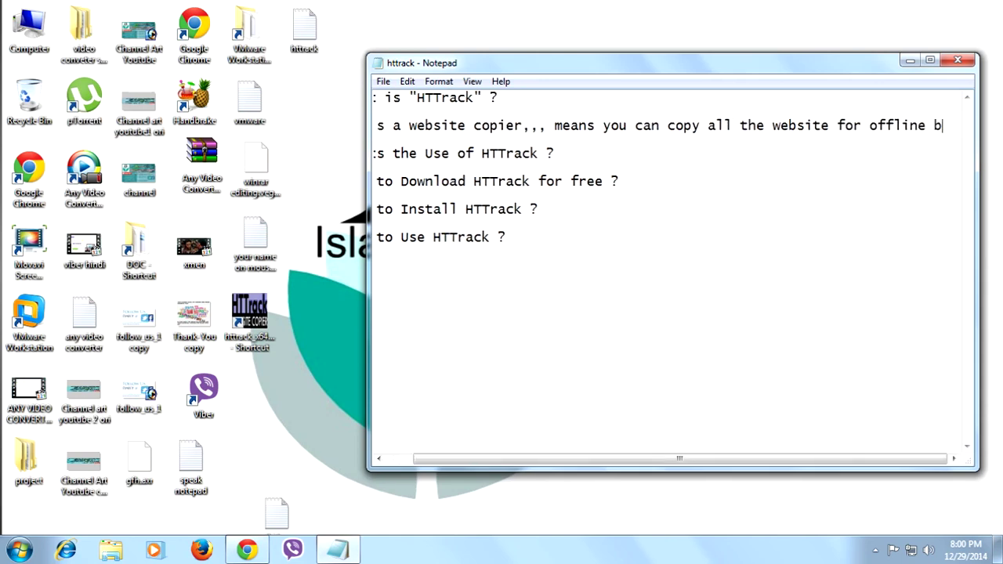
key(Return)
text(bro)
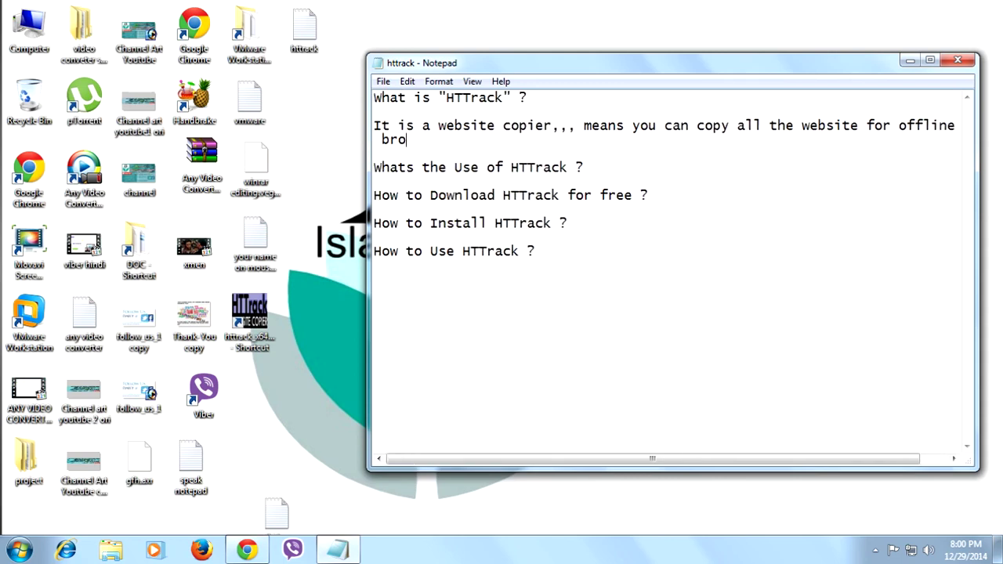
text(wsing...)
Add a separate line below reading "you can only copy those websites which has contains theory".
key(Return)
key(Return)
text(you can only copy those w)
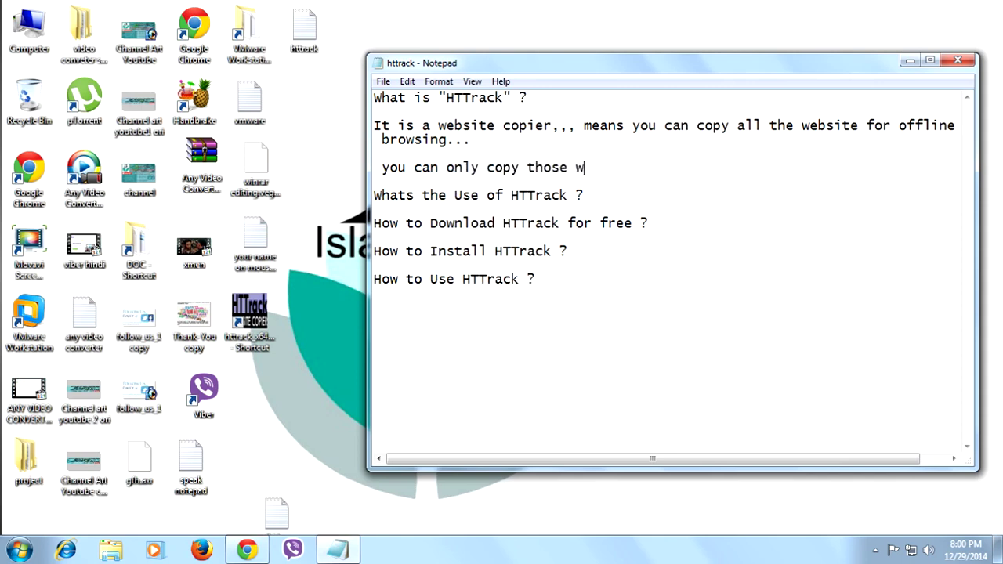
text(ebsites which h)
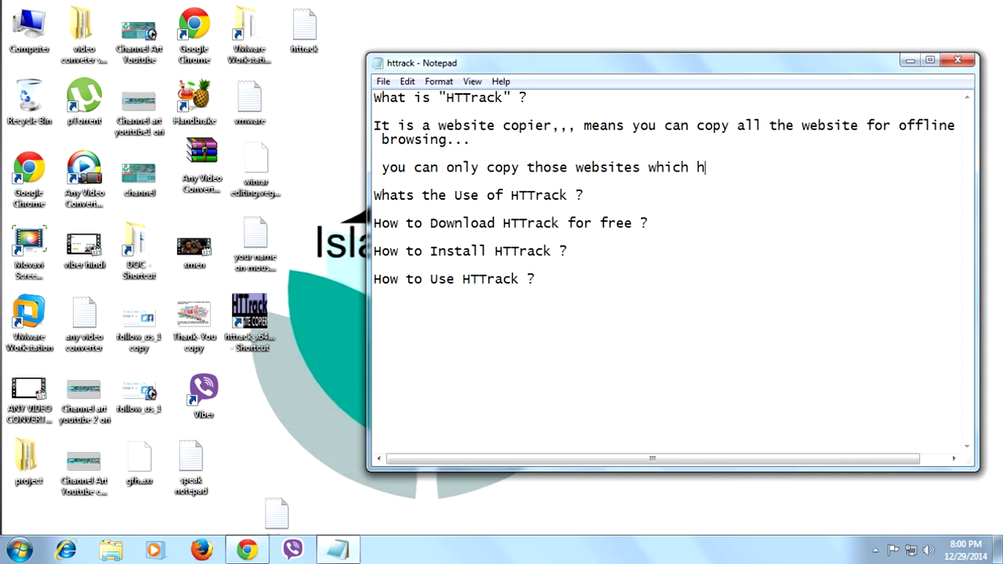
text(as contain)
key(BackSpace)
text(s theory)
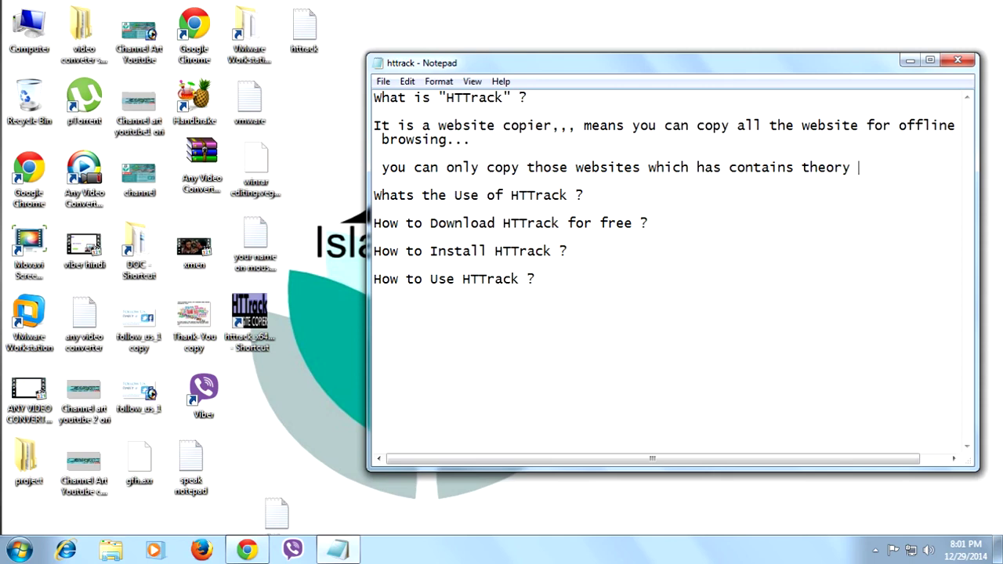
Insert the word "only" before "theory" in the line about which websites can be copied.
key(Left)
key(Left)
key(Left)
key(Left)
key(Left)
key(Left)
key(Left)
key(Left)
text(only)
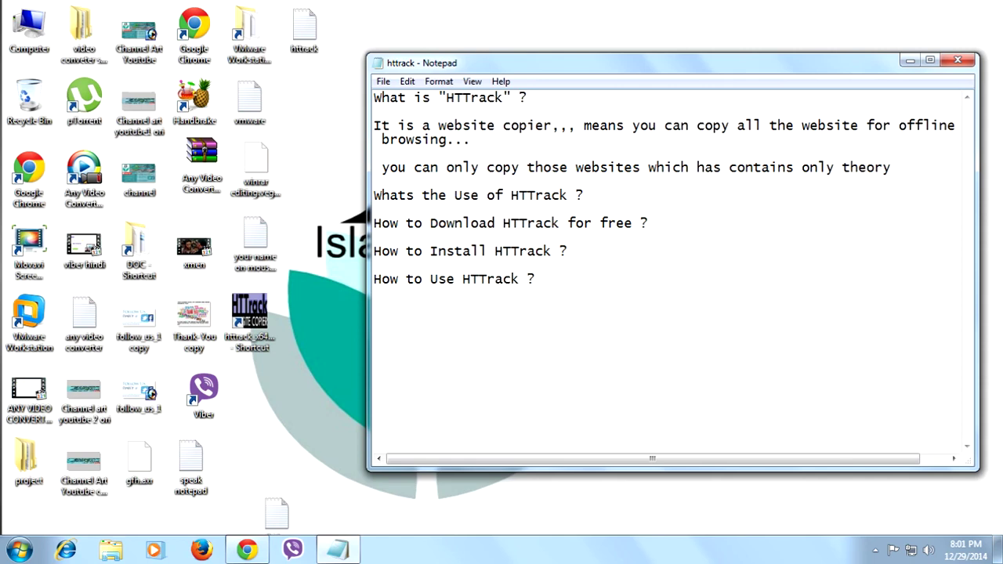
Add the line "for example : wikipedia...." under the theory sentence, with blank lines after it.
click(374, 181)
key(Return)
key(Return)
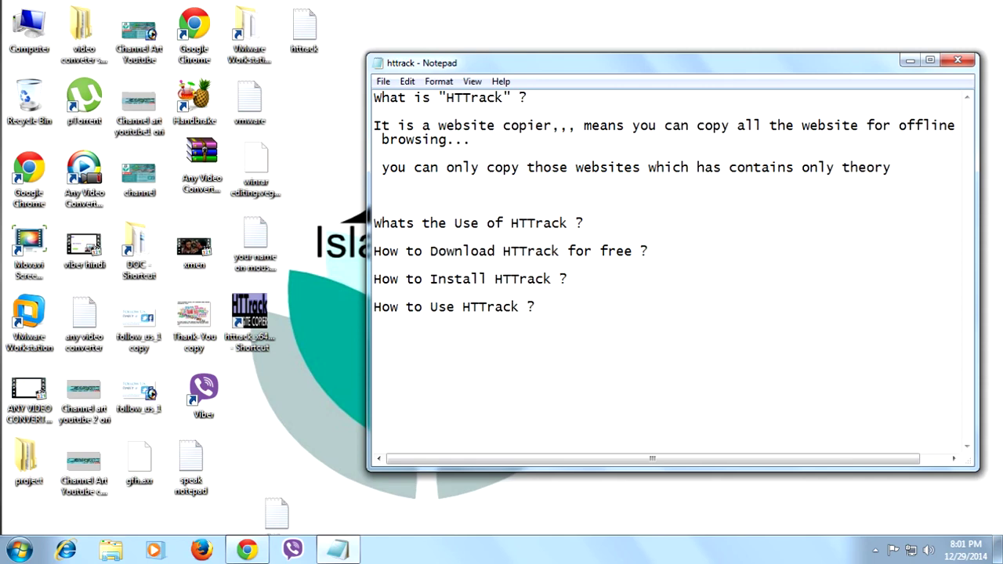
text(for example : wikipedia....)
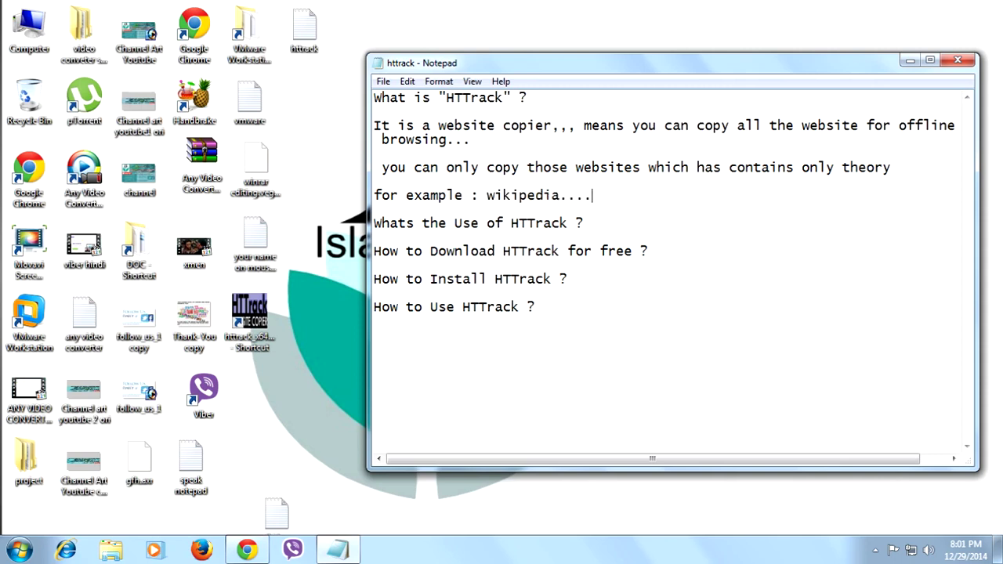
key(Return)
key(Return)
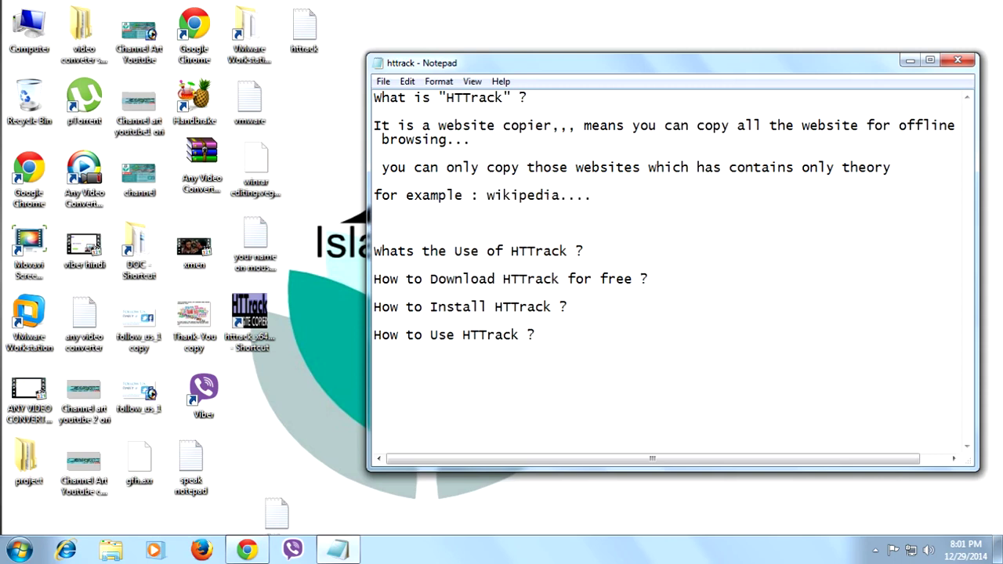
text(with the the)
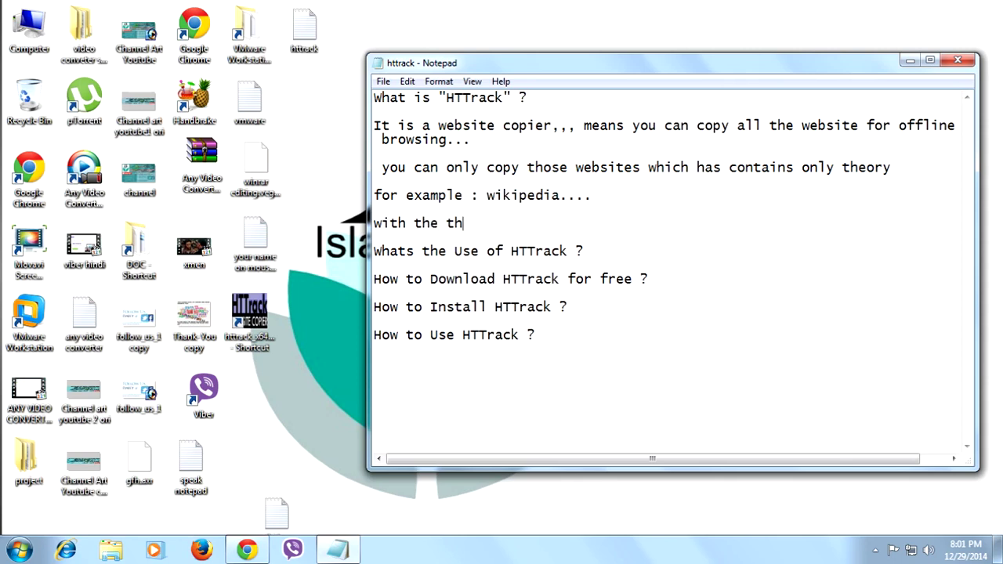
text(he)
key(BackSpace)
key(BackSpace)
key(BackSpace)
key(BackSpace)
key(BackSpace)
key(BackSpace)
key(BackSpace)
key(BackSpace)
key(BackSpace)
key(BackSpace)
key(BackSpace)
key(BackSpace)
key(BackSpace)
key(BackSpace)
key(BackSpace)
Write the line "you cannot copy the videos or audio files with the HTTrack" below the wikipedia example.
text(you cannot down)
key(BackSpace)
key(BackSpace)
key(BackSpace)
key(BackSpace)
text(copy the videos)
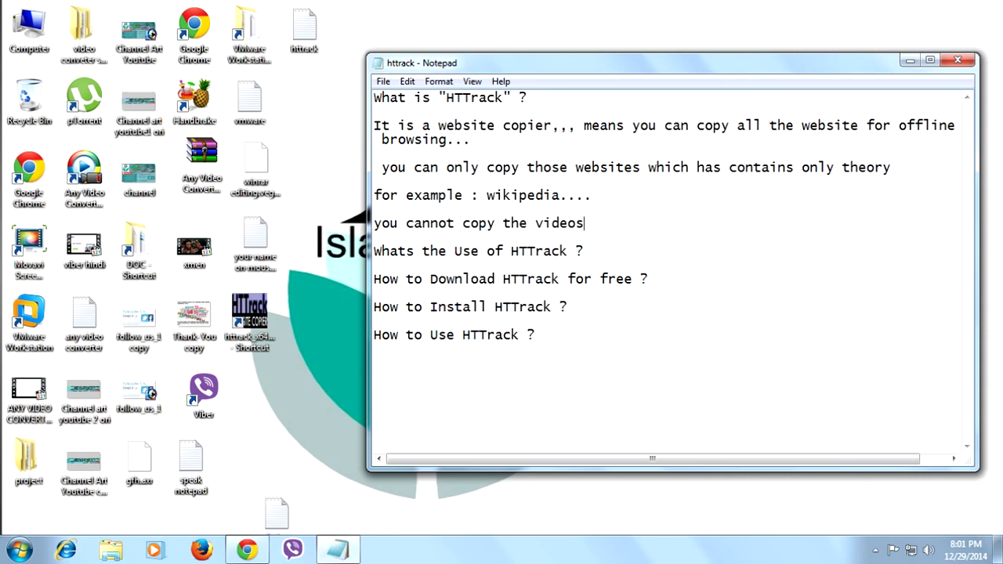
text( or audio files)
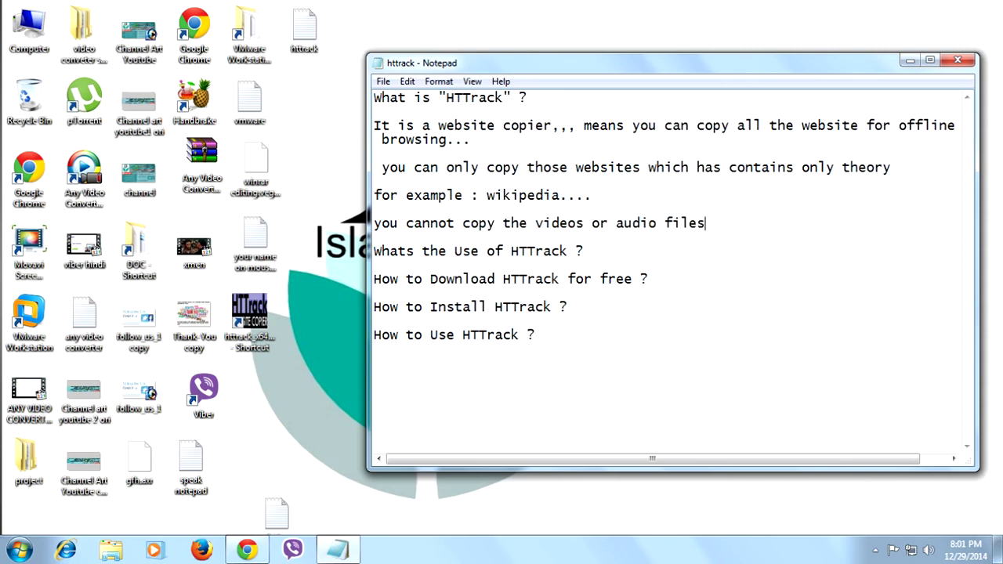
text( with the HT)
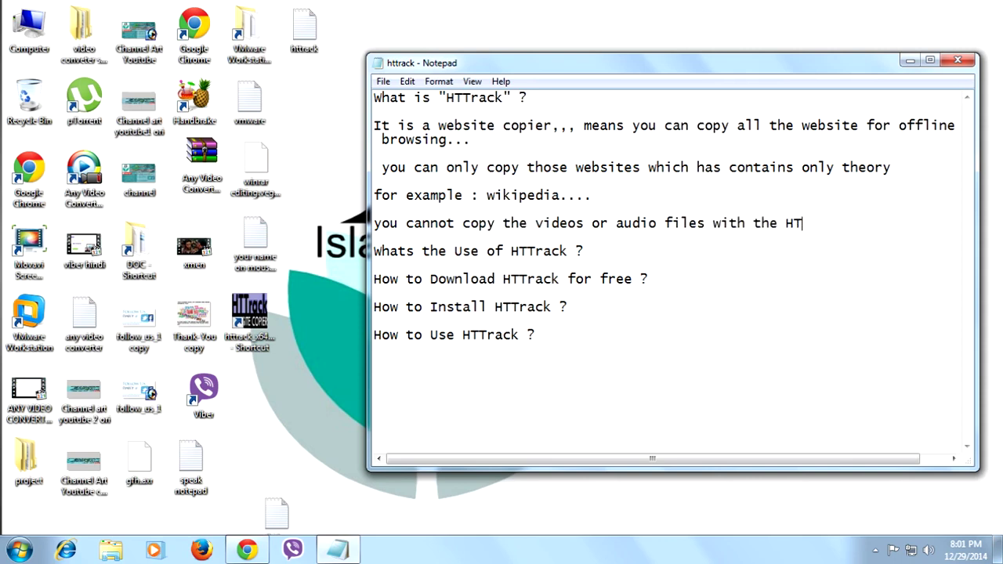
text(Track)
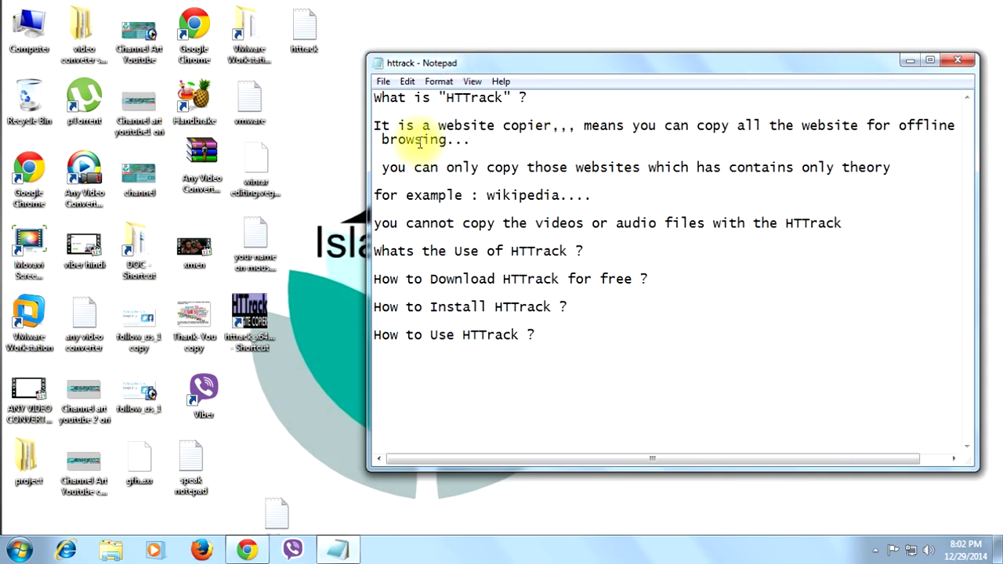
Review the first question and the answer lines written beneath it.
click(609, 194)
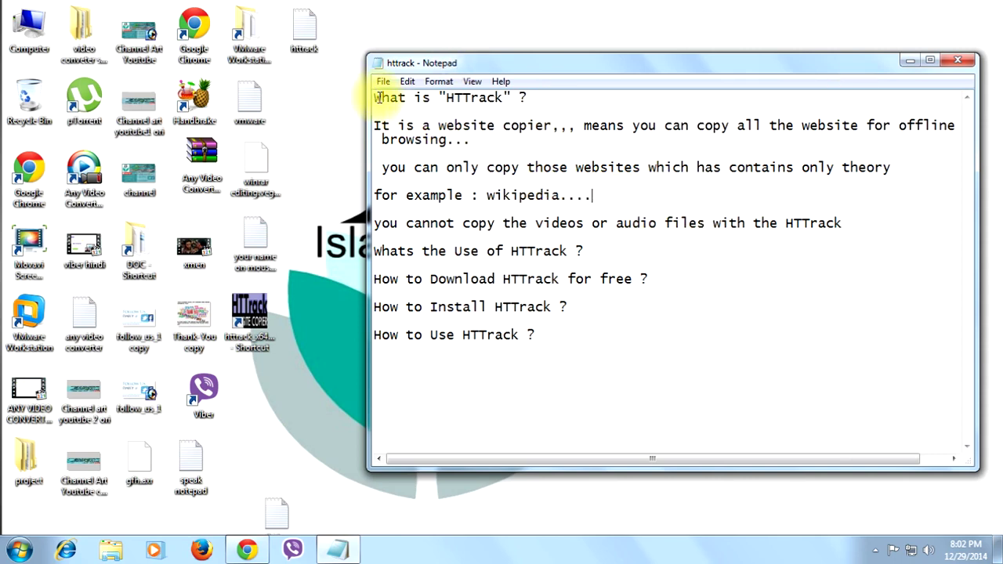
click(570, 99)
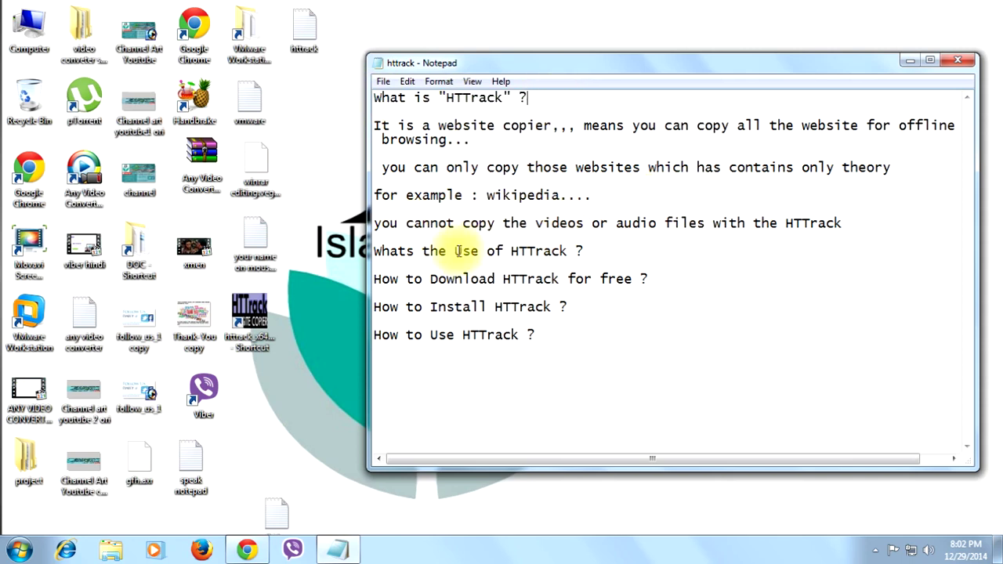
drag(375, 223, 458, 224)
click(463, 224)
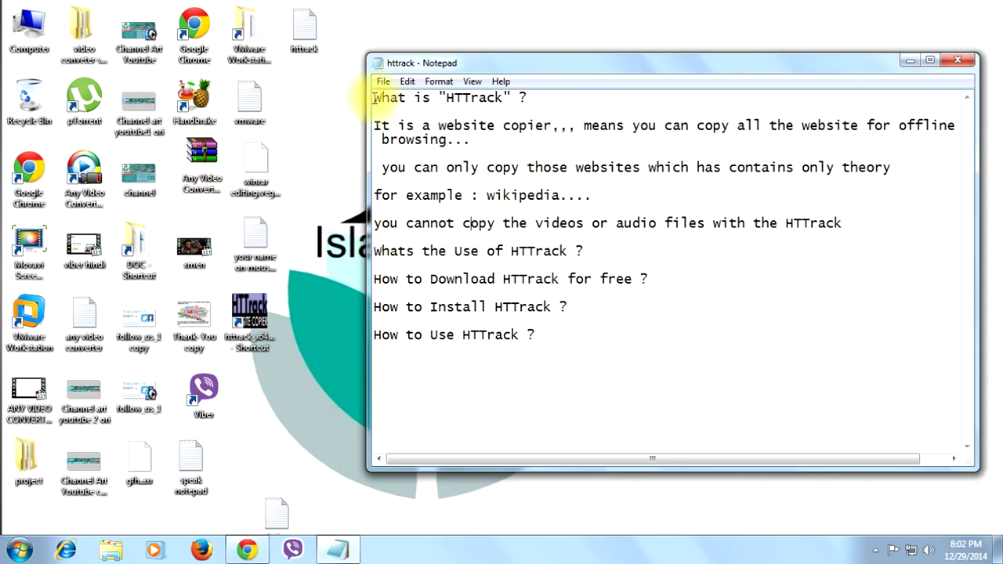
drag(373, 98, 538, 106)
click(571, 116)
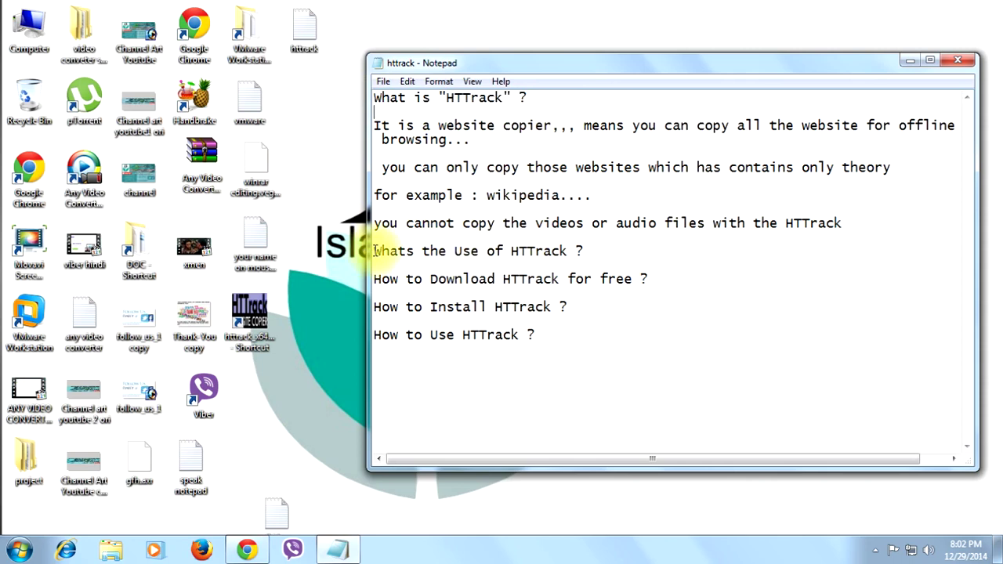
Answer "Whats the Use of HTTrack ?" with "then you can copy those webistes which you want to use in offline..." and indent the question one space.
drag(375, 251, 447, 251)
click(505, 251)
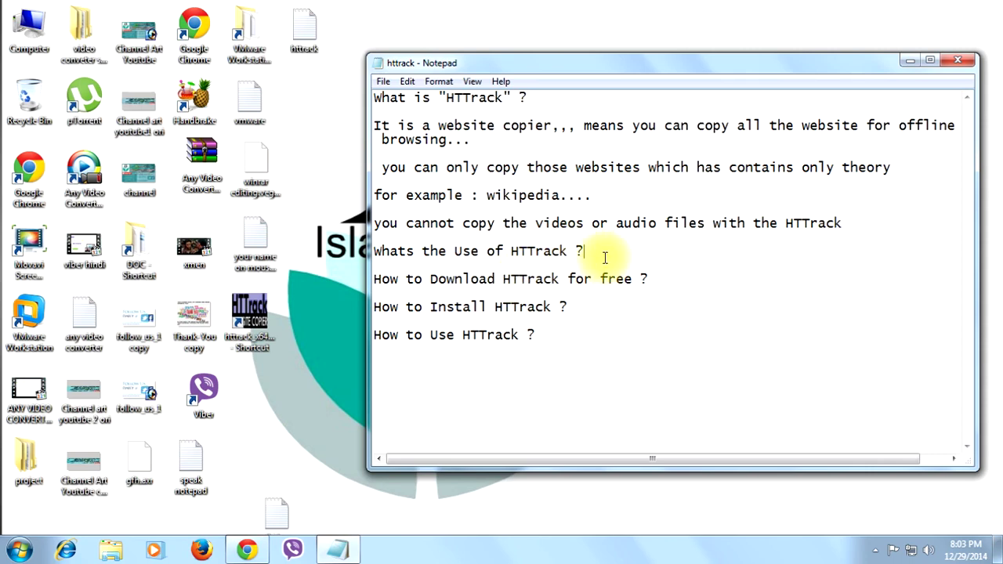
key(Return)
key(Return)
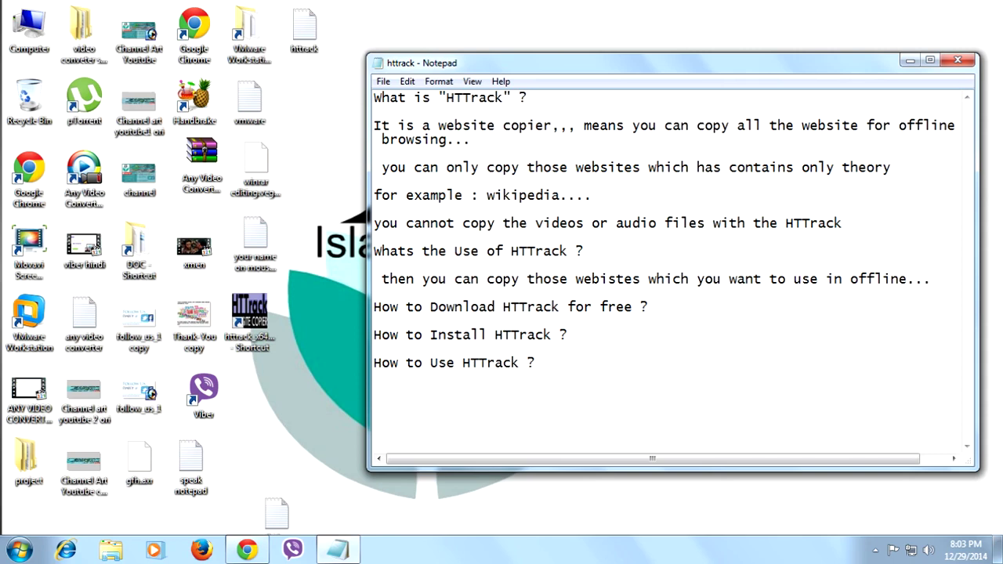
click(375, 251)
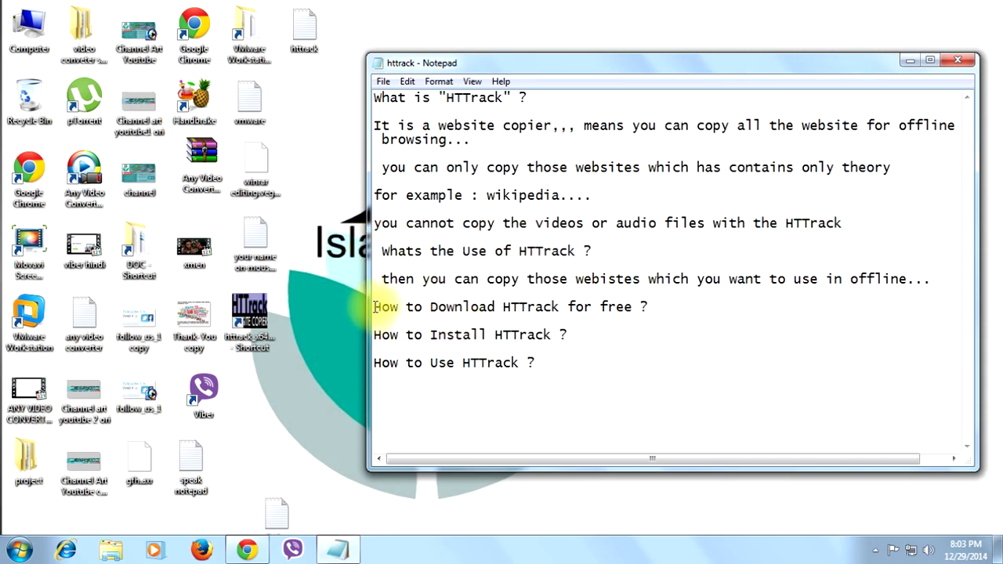
Highlight the question "How to Download HTTrack for free ?" and switch to Google Chrome.
drag(375, 306, 460, 308)
click(515, 308)
drag(377, 307, 537, 308)
click(609, 322)
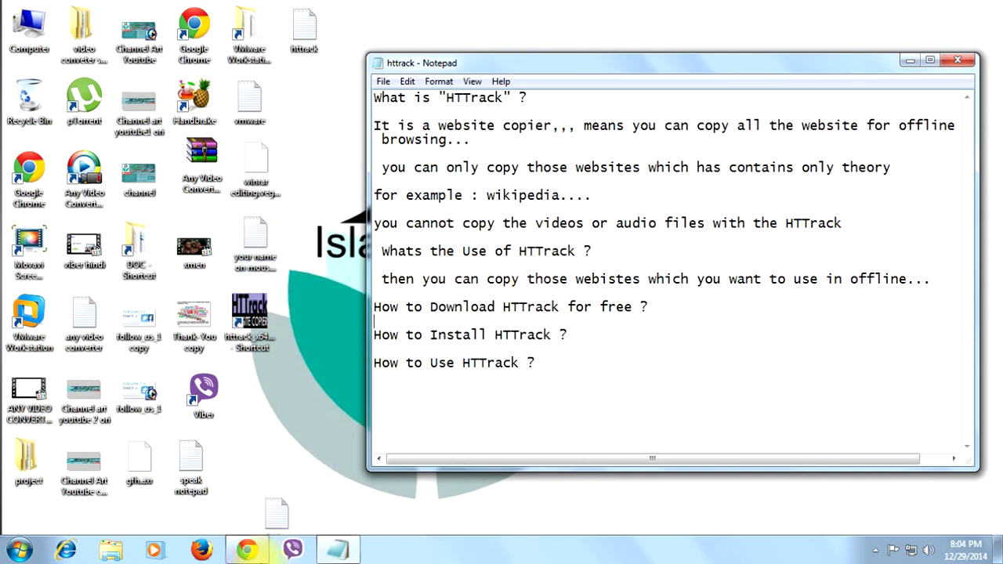
click(249, 555)
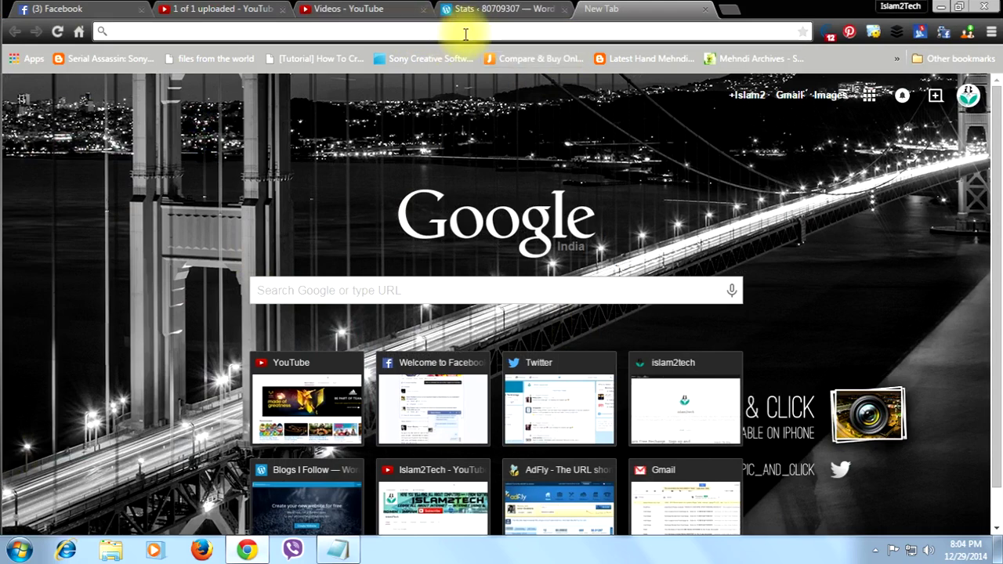
text(ht)
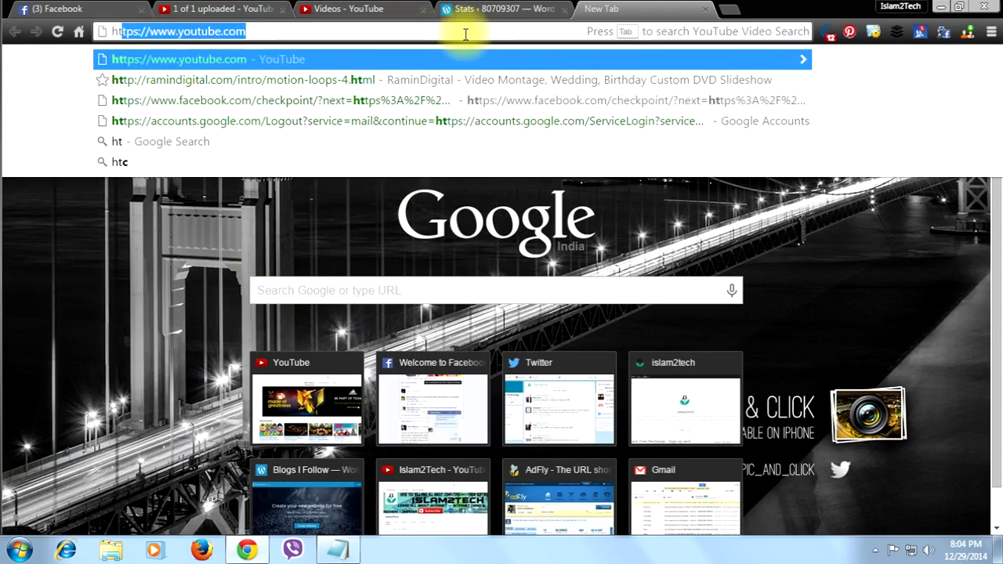
text(t)
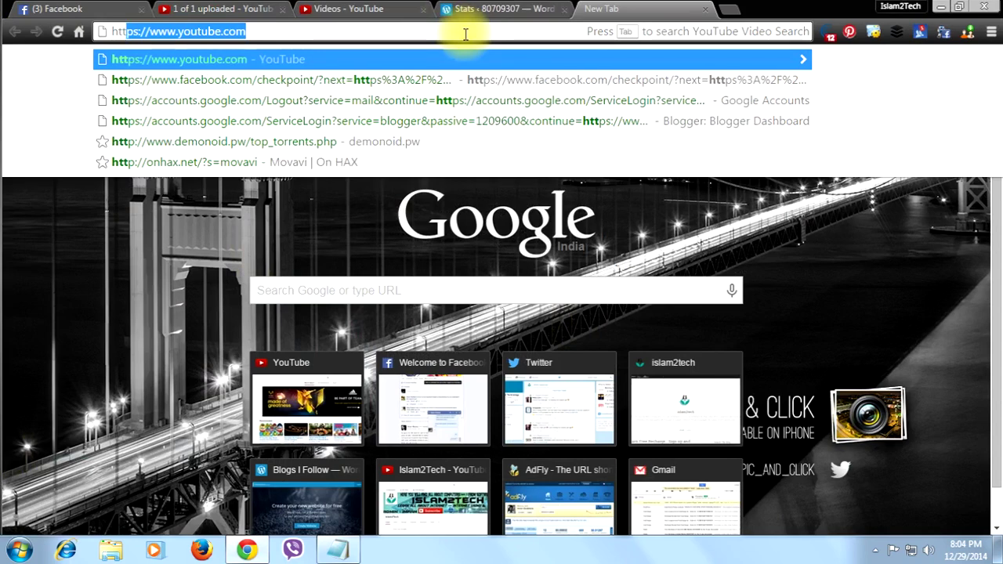
key(BackSpace)
key(BackSpace)
key(BackSpace)
key(BackSpace)
Search the web for "download ht track" and open the "Download - HTTrack Website Copier" result.
text(d)
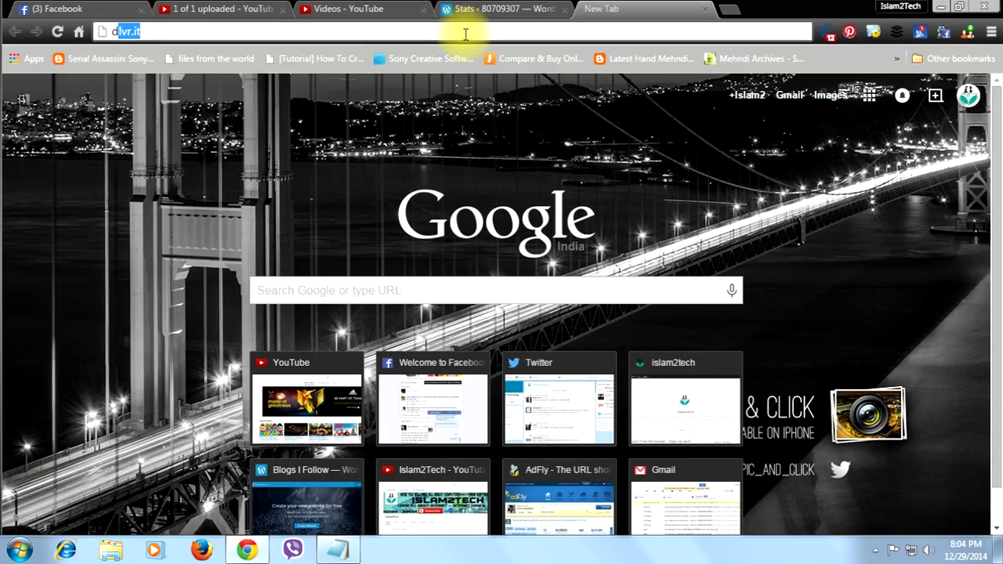
text(ownload )
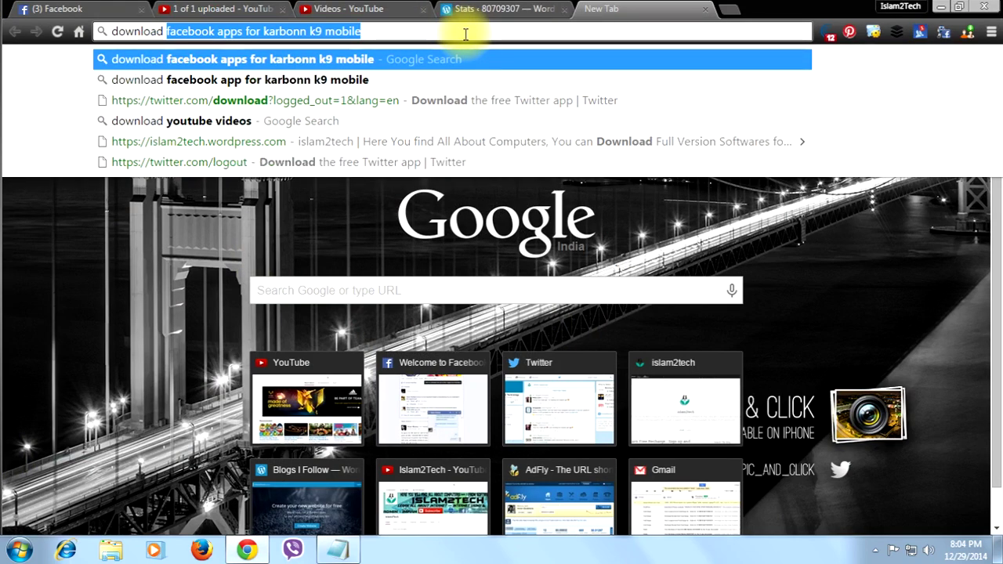
text(ht)
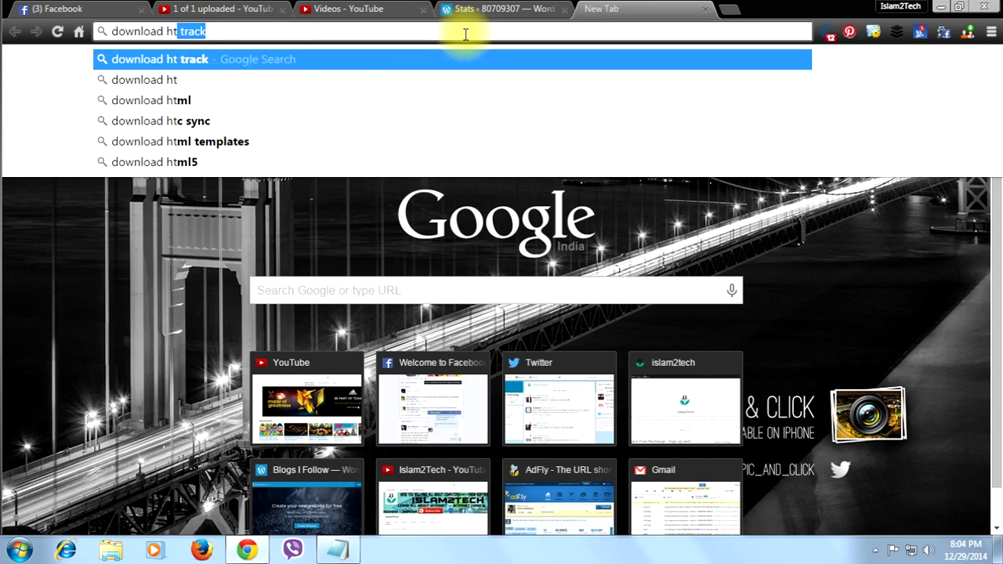
key(Return)
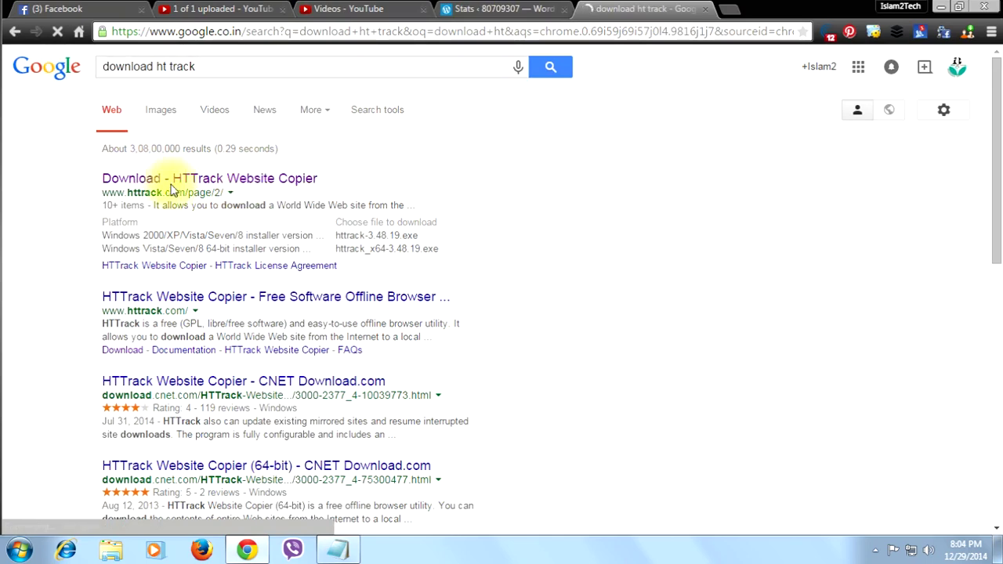
click(134, 178)
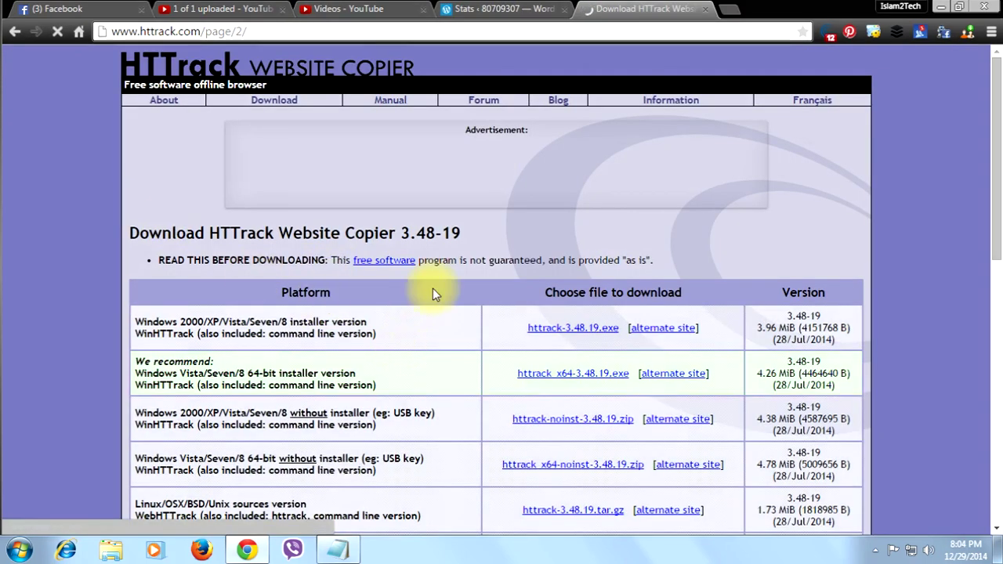
Point out the address of the HTTrack download page and look over its list of download files.
click(105, 32)
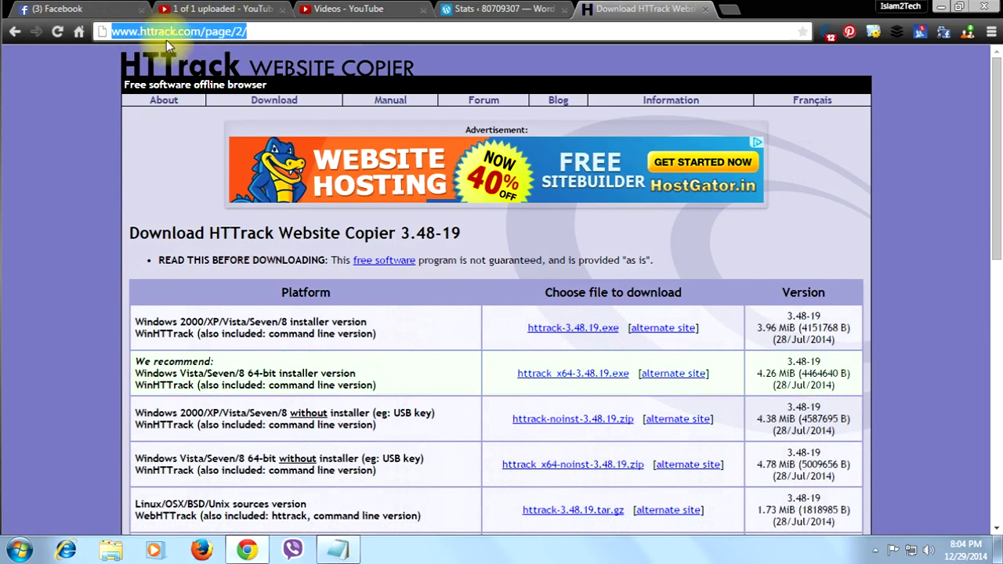
click(92, 167)
scroll(247, 137, down, 3)
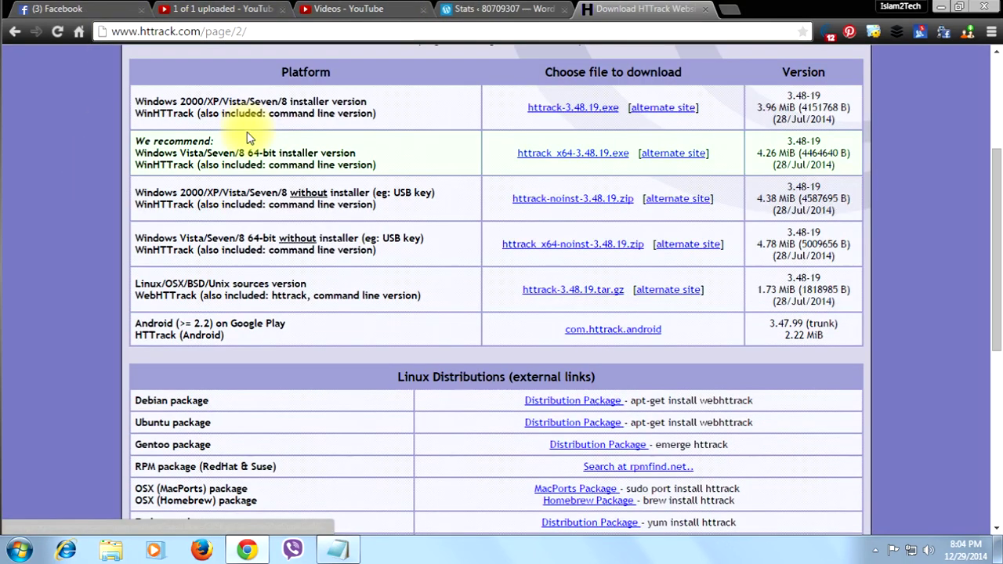
scroll(279, 133, up, 1)
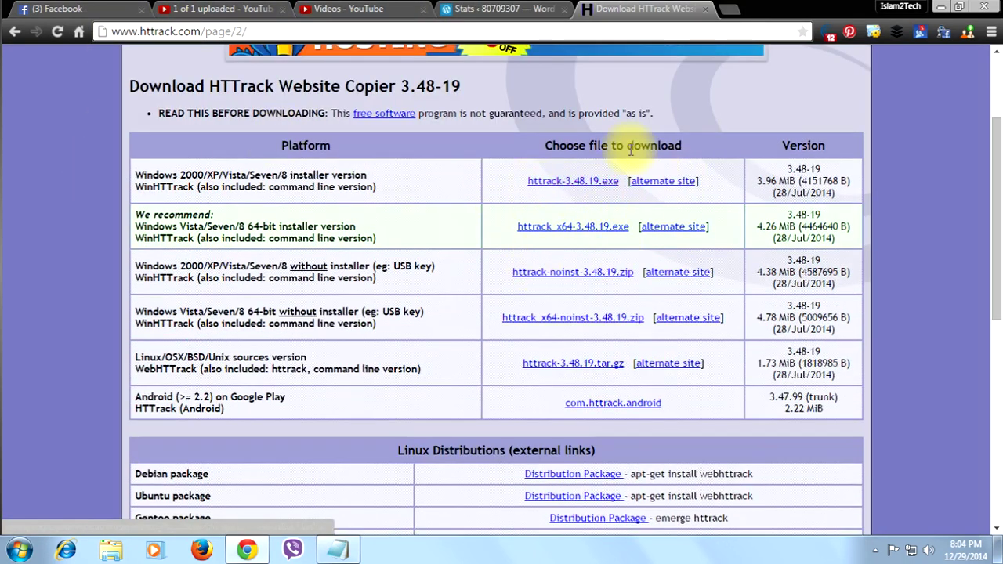
click(563, 182)
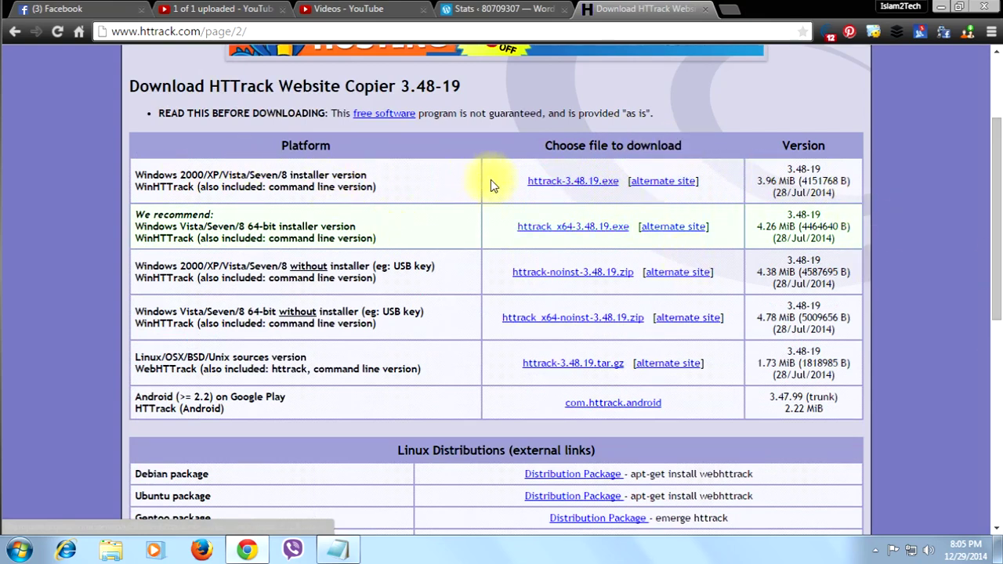
Examine the Windows versions in the download table, including the recommended 64-bit installer and the version without installer.
drag(149, 178, 361, 177)
click(227, 175)
click(370, 188)
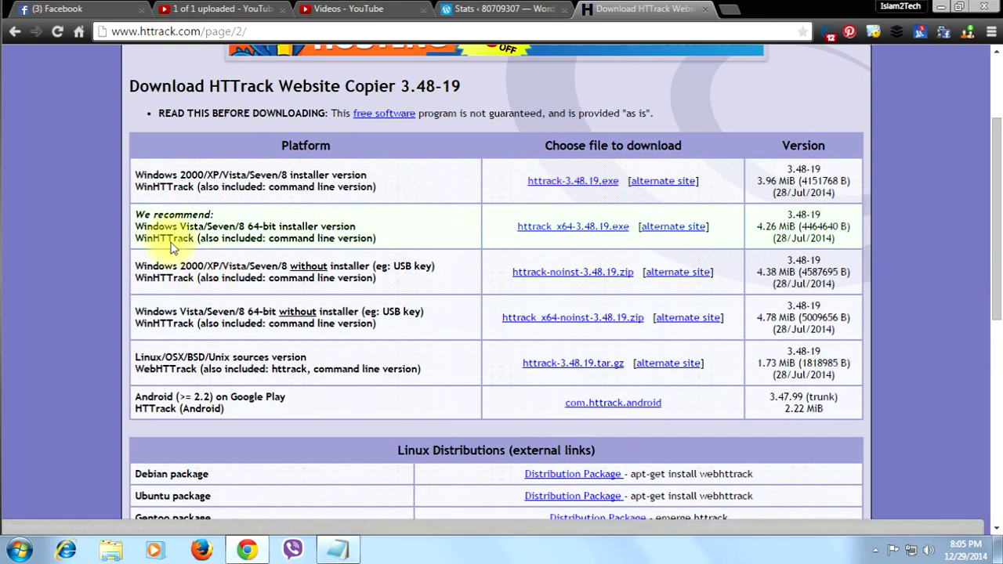
drag(137, 219, 210, 219)
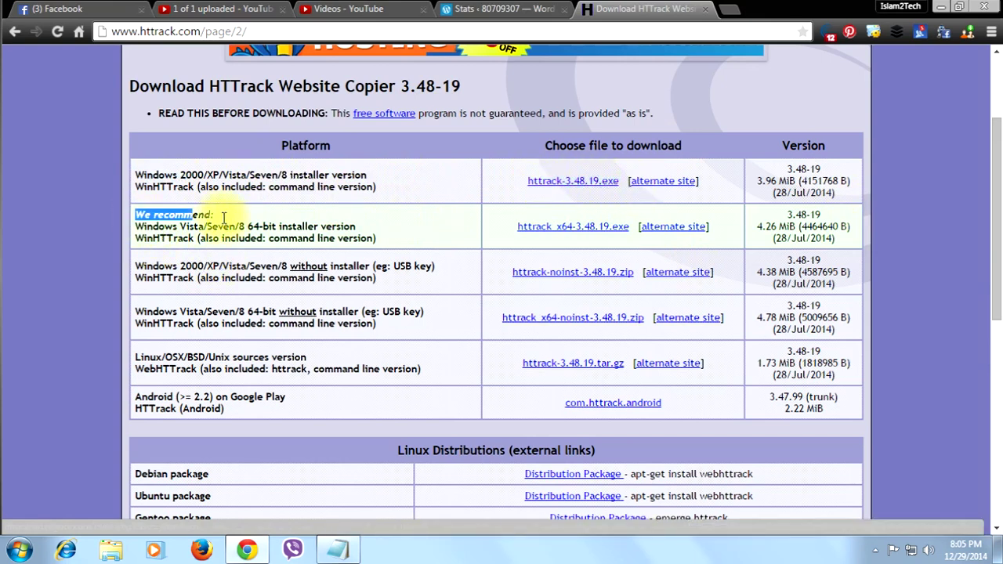
drag(135, 214, 306, 226)
click(179, 261)
drag(135, 265, 301, 289)
click(301, 289)
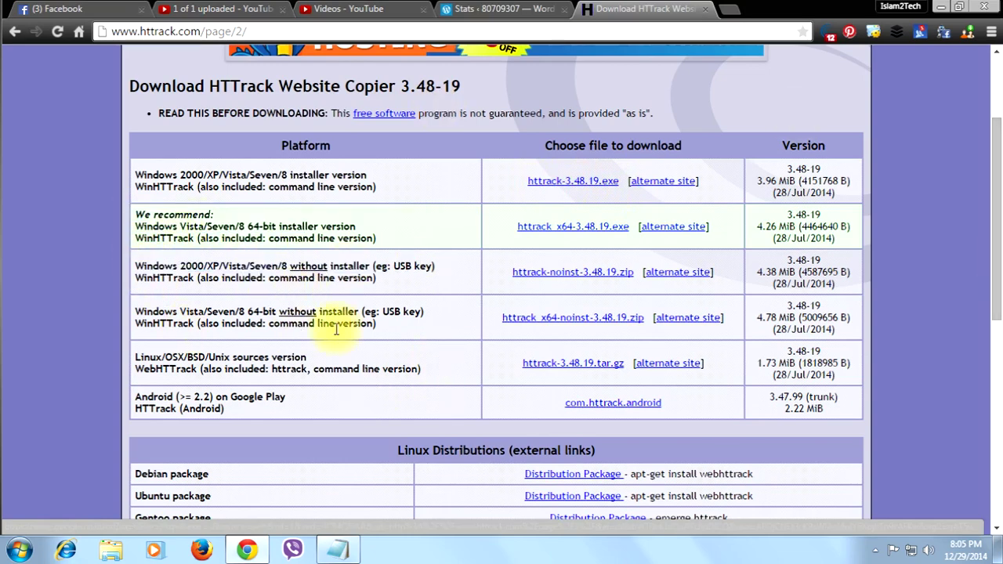
scroll(335, 329, down, 3)
scroll(338, 333, up, 5)
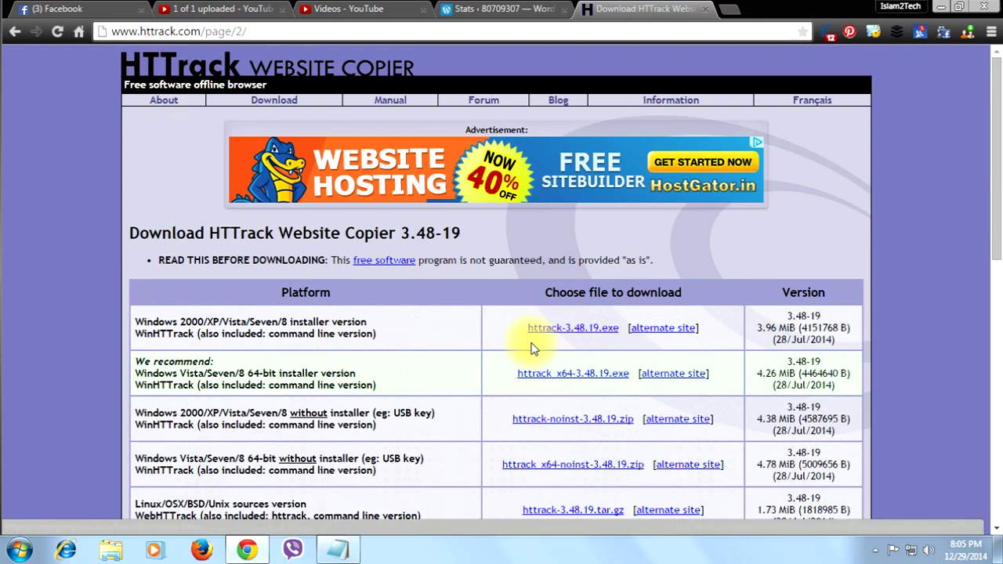
scroll(549, 345, down, 2)
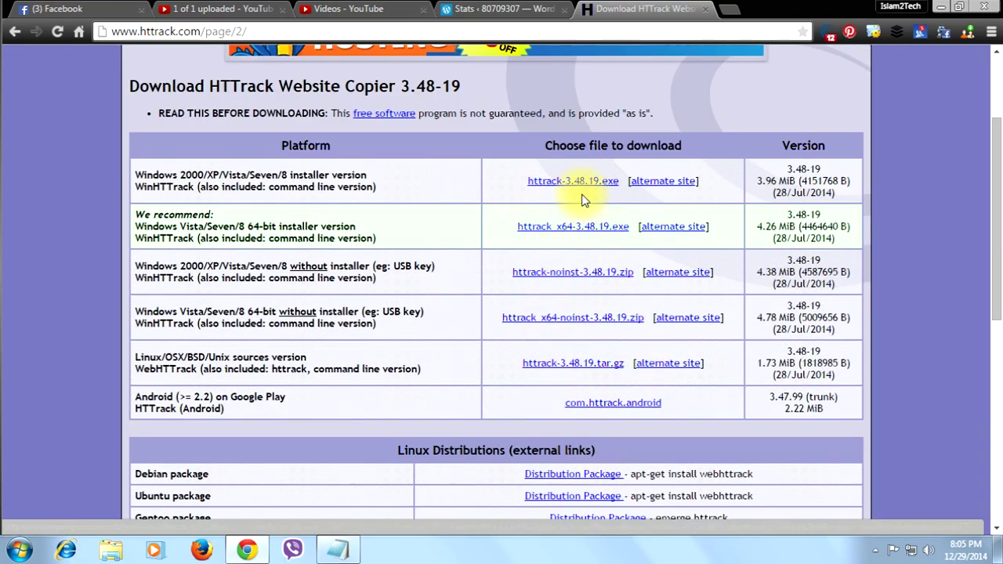
Open the download details for httrack-3.48.19.exe, cancel the download and dismiss the CrowdFlower notification.
click(554, 184)
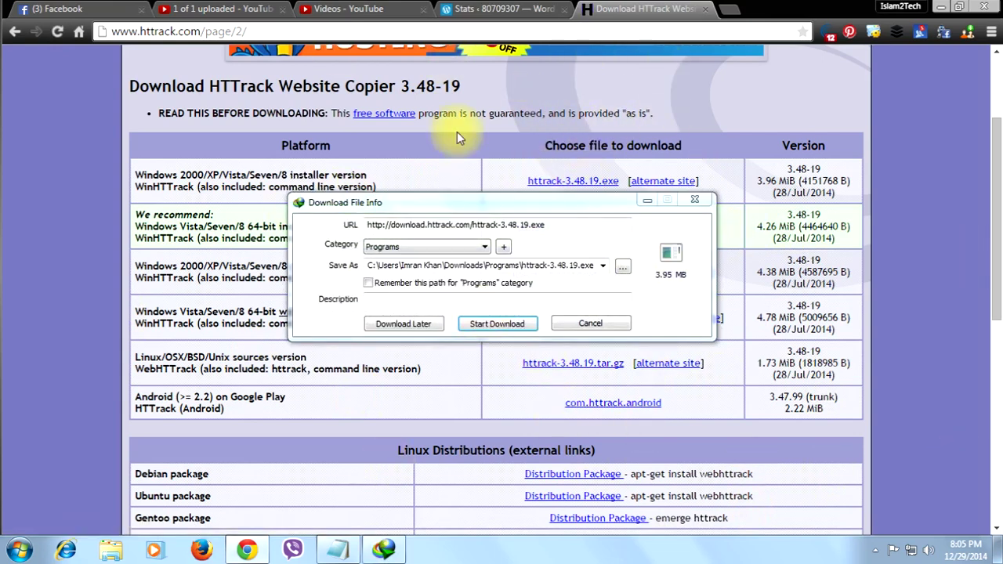
drag(532, 200, 560, 169)
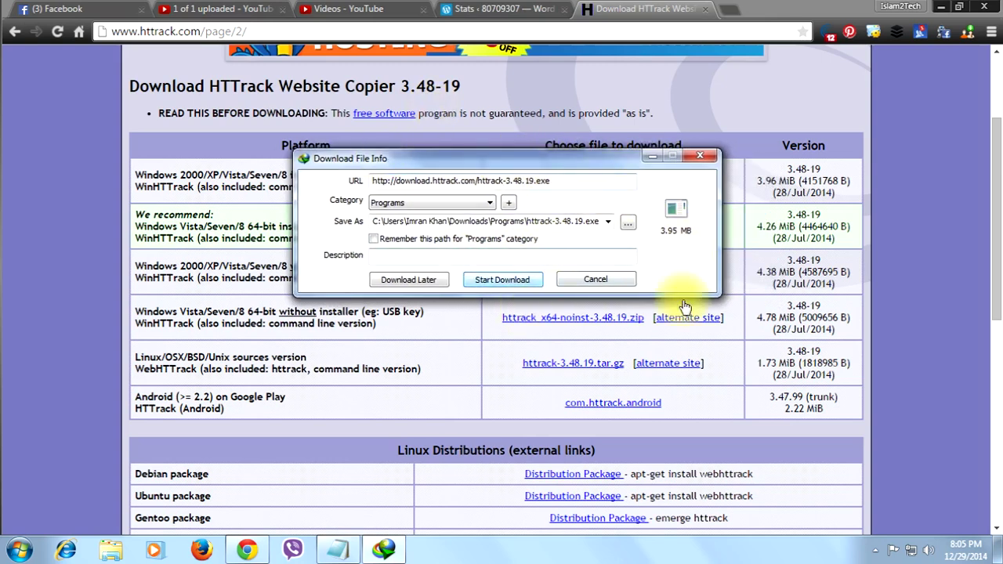
drag(465, 161, 486, 153)
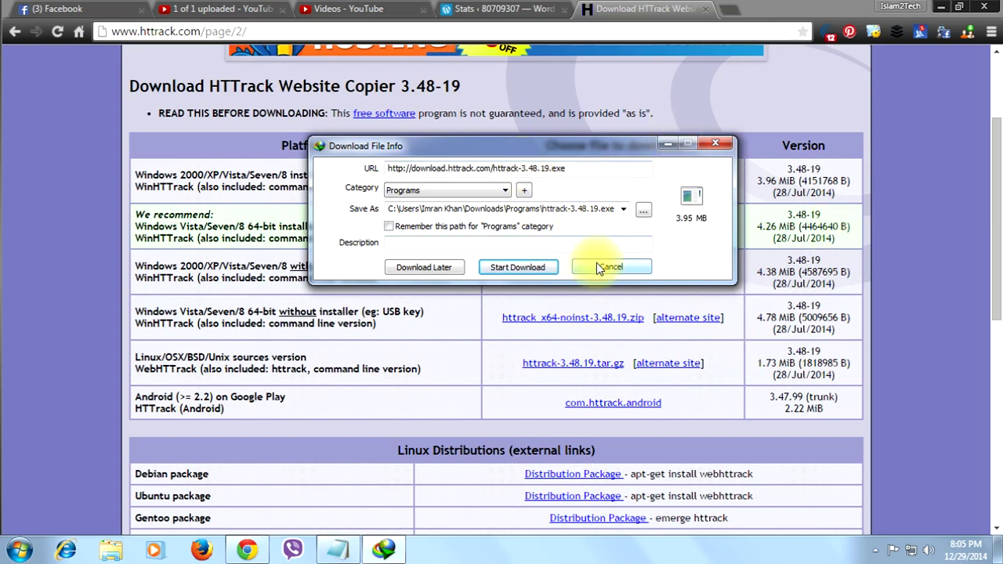
click(627, 269)
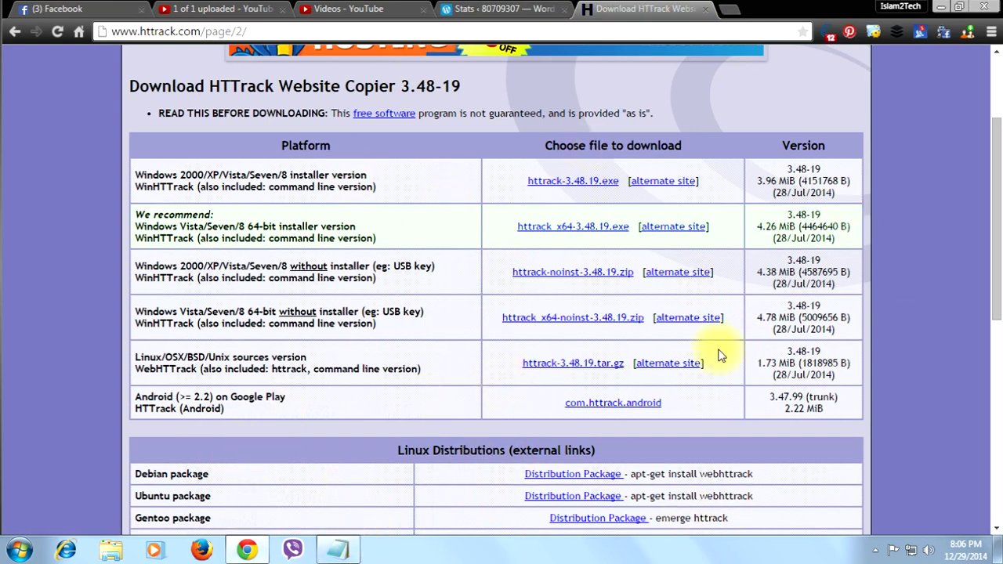
click(573, 180)
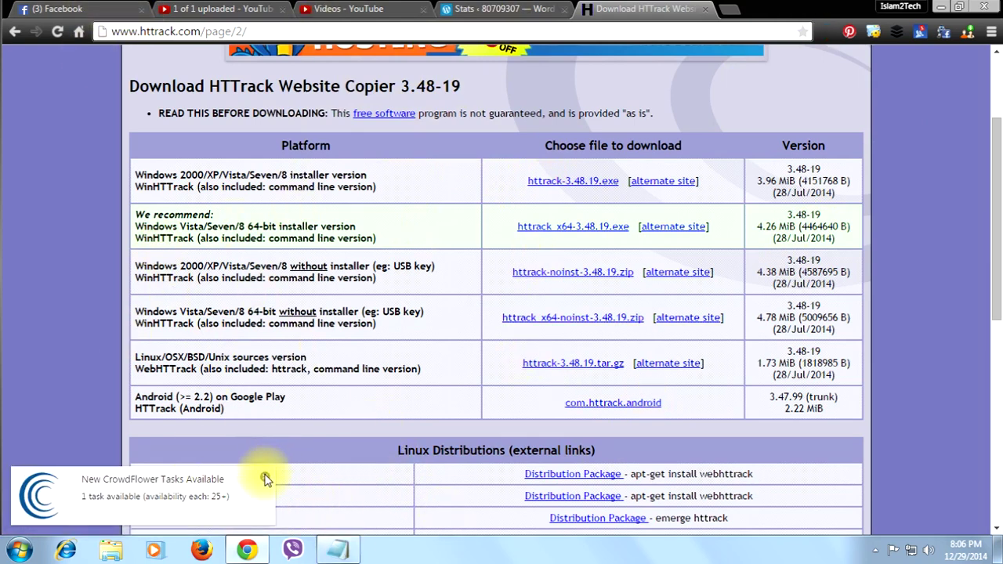
click(266, 478)
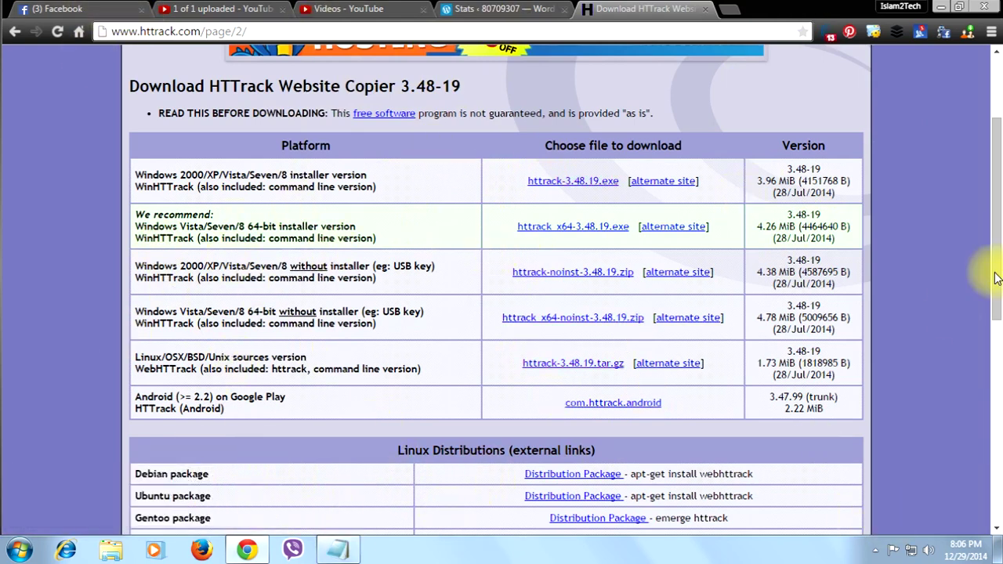
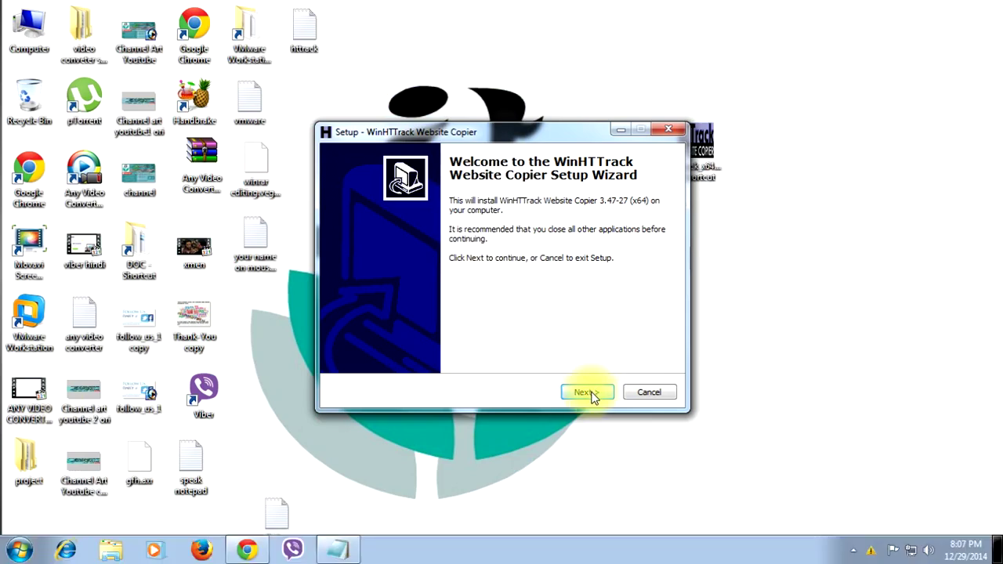
Begin the WinHTTrack Website Copier setup and accept its license agreement.
click(587, 393)
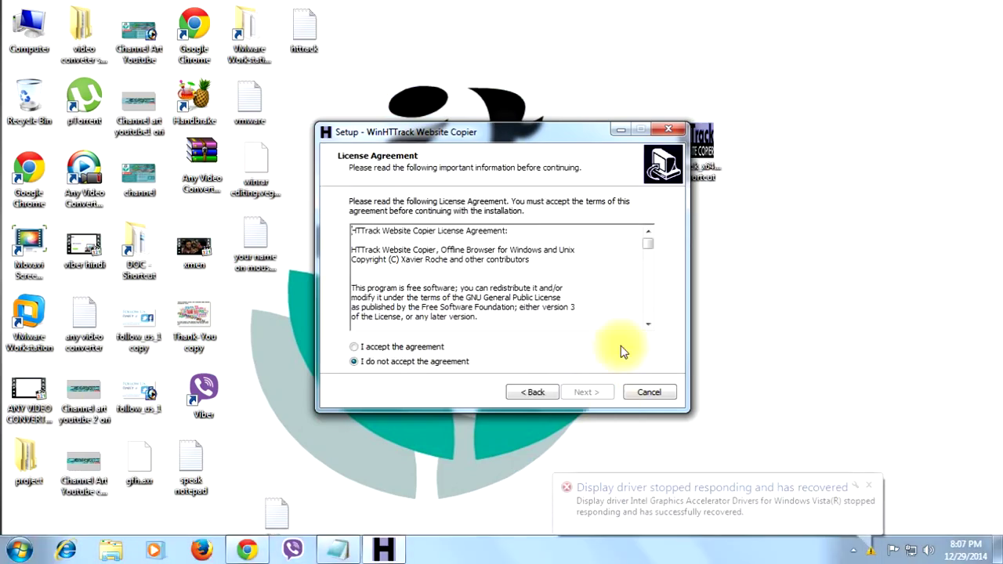
click(870, 487)
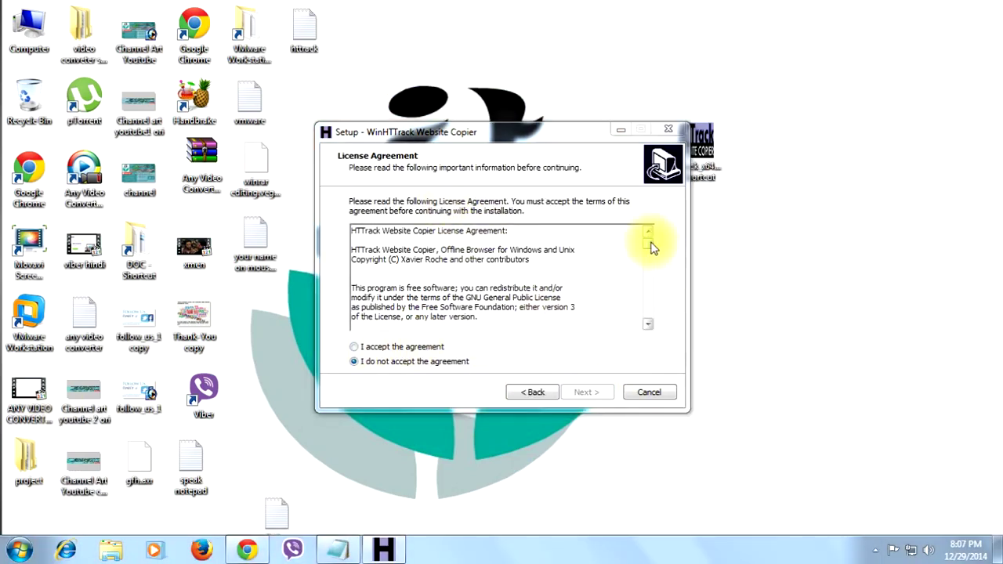
mouse_move(648, 244)
mouse_down()
mouse_move(651, 292)
mouse_move(713, 321)
mouse_move(645, 240)
mouse_up()
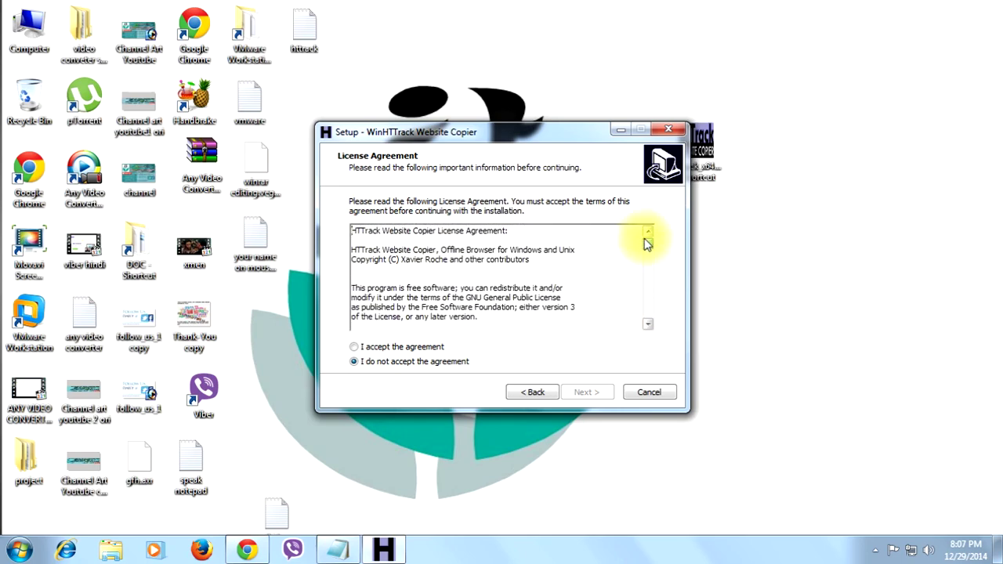
click(356, 347)
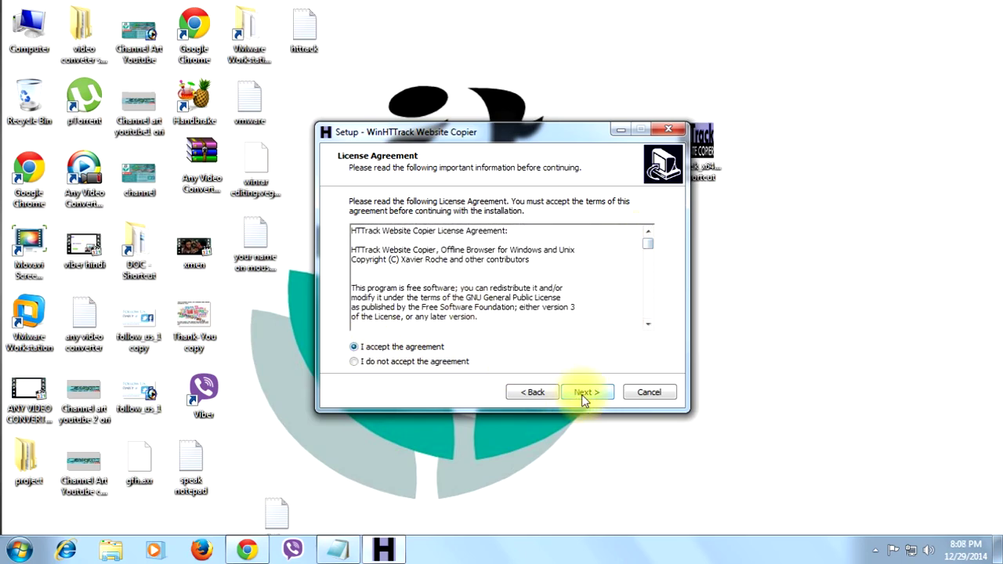
click(584, 393)
Install the program with the WinHTTrack Start Menu folder, registered file types and a desktop icon.
click(593, 393)
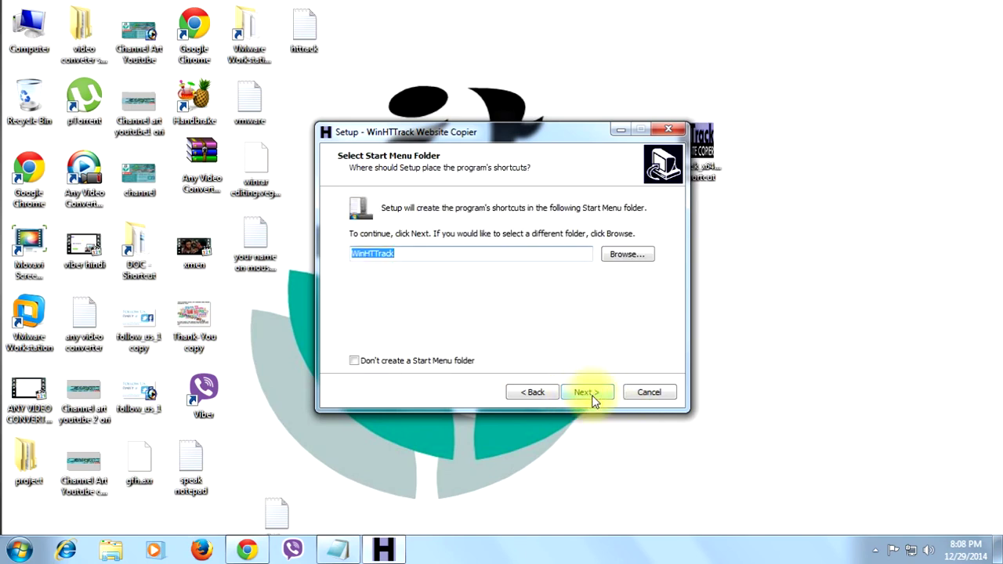
click(593, 396)
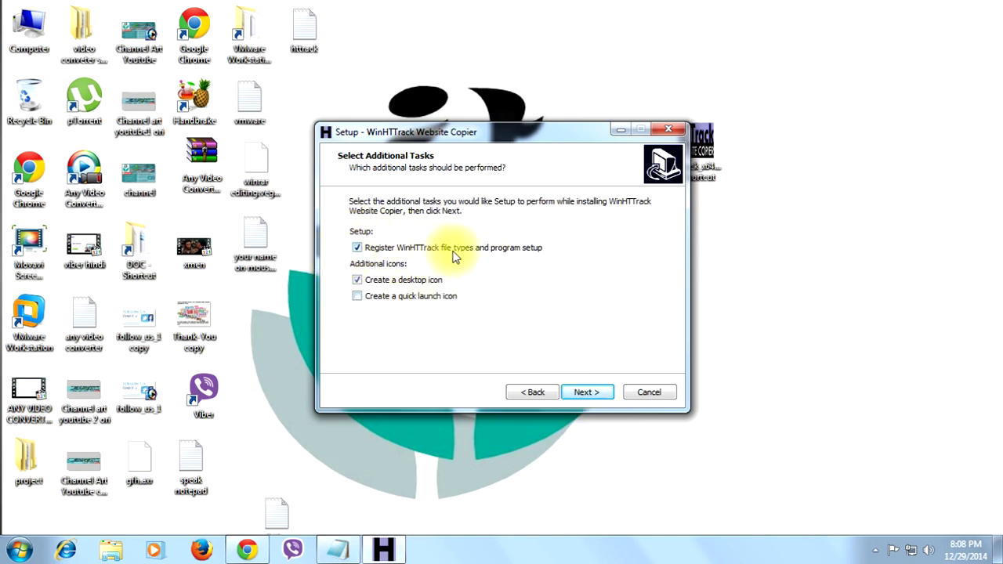
click(357, 281)
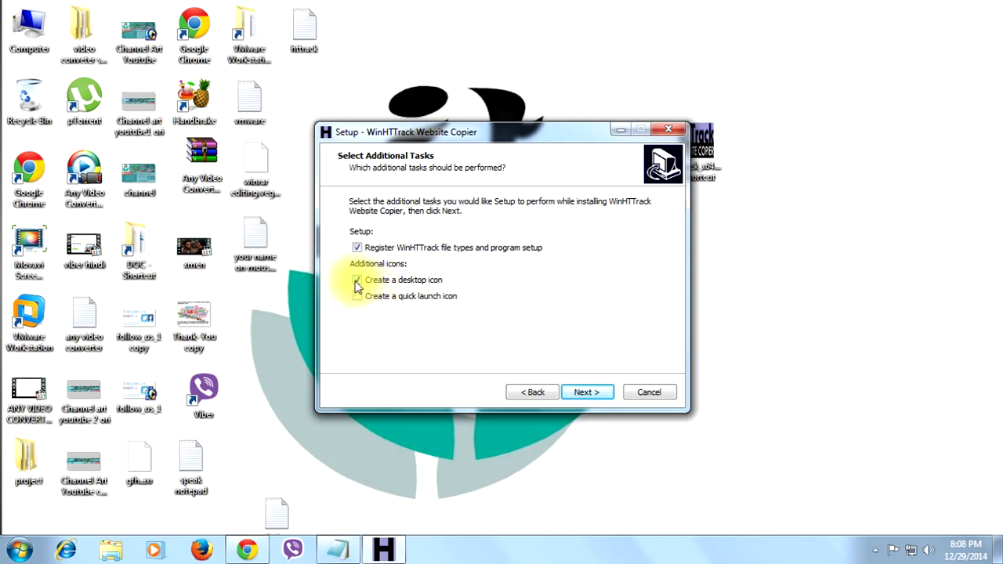
click(358, 279)
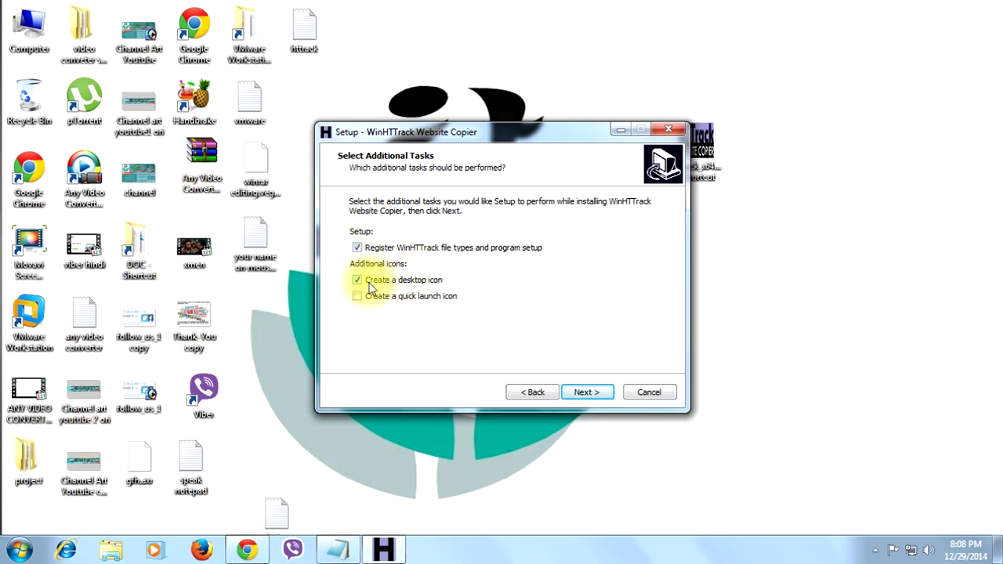
click(594, 393)
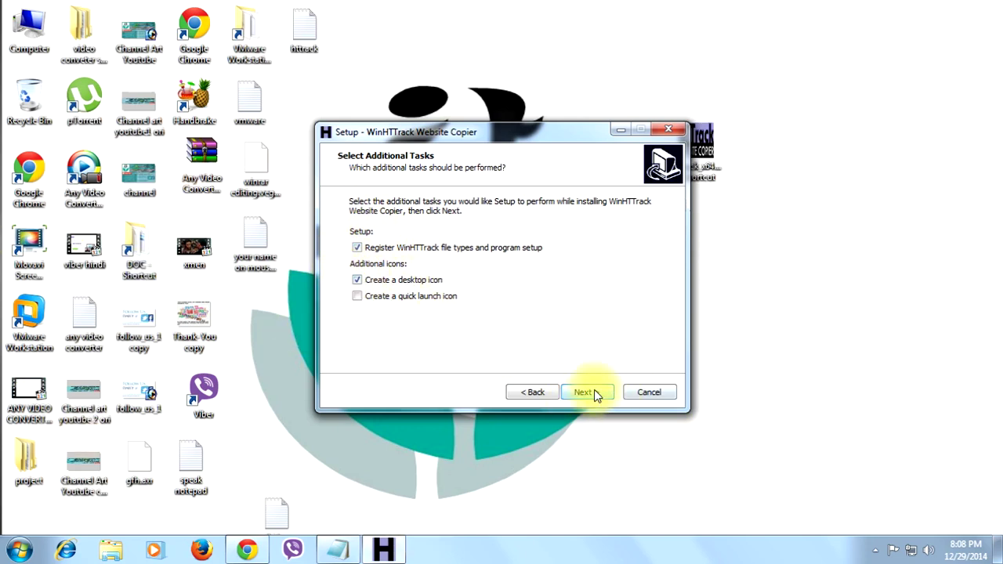
click(593, 399)
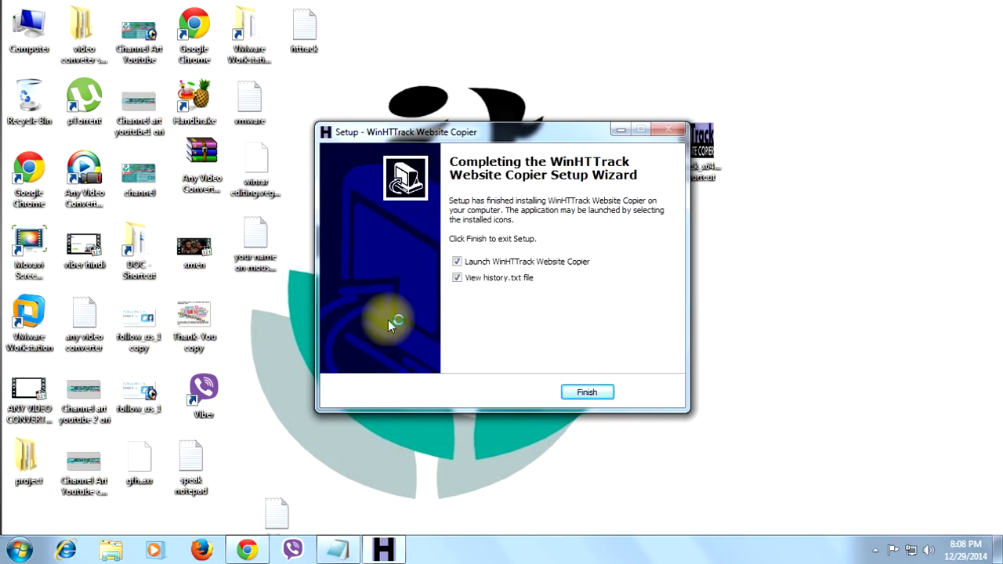
Turn off viewing the history.txt file and finish the setup with WinHTTrack Website Copier set to launch.
click(460, 280)
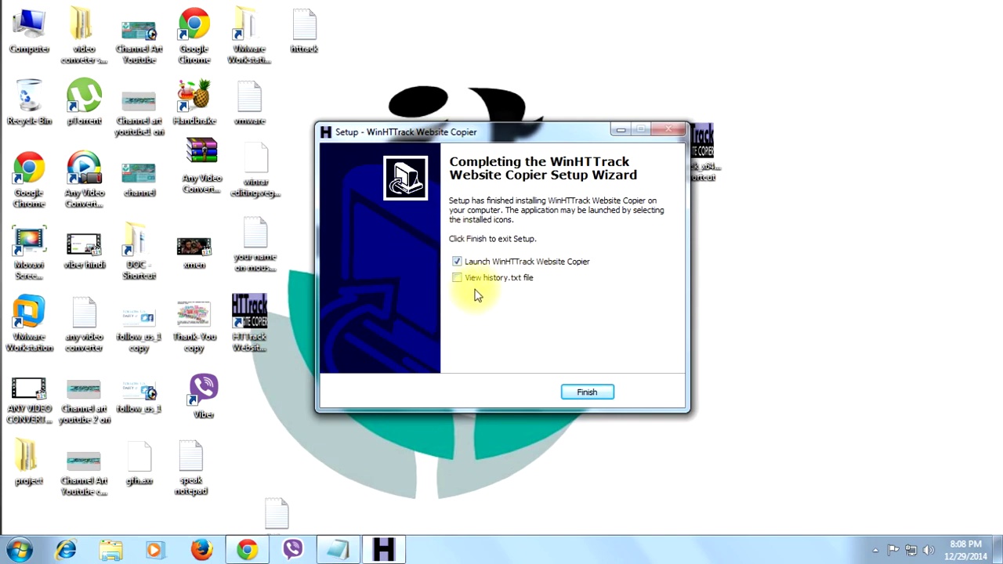
click(588, 394)
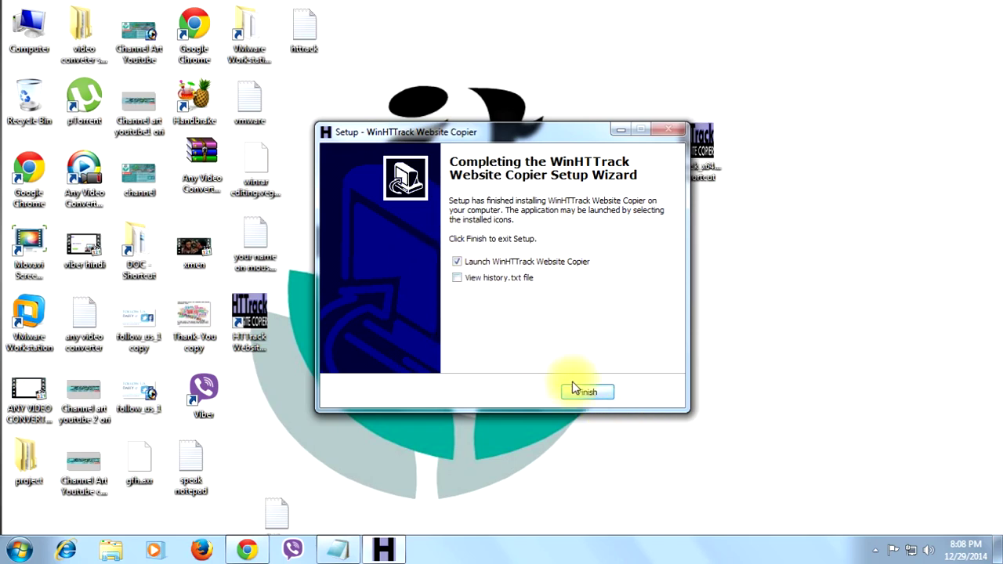
Move the setup window away from the desktop icons, point out the HTTrack Website Copier shortcut and close the completed setup wizard.
click(249, 325)
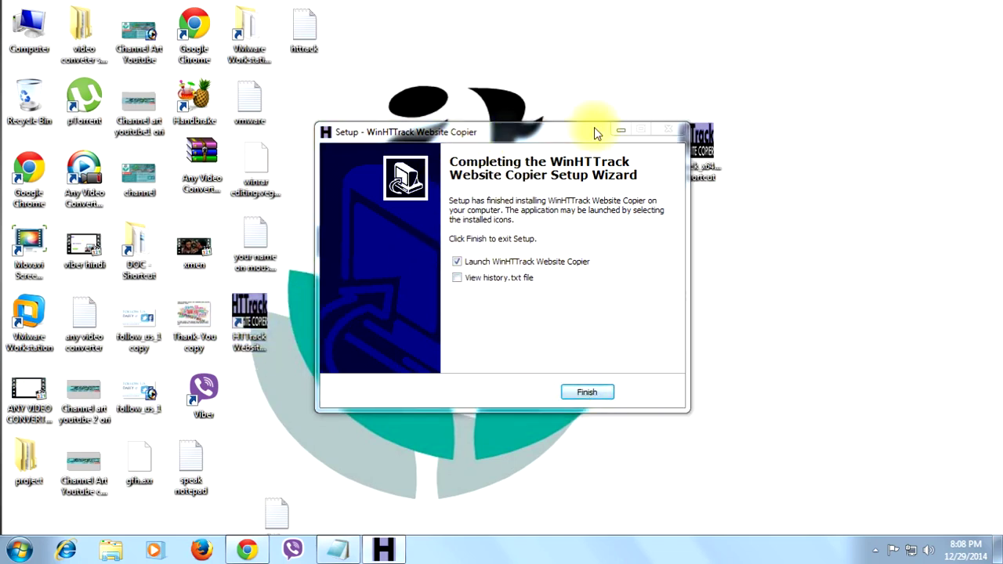
drag(593, 130, 721, 123)
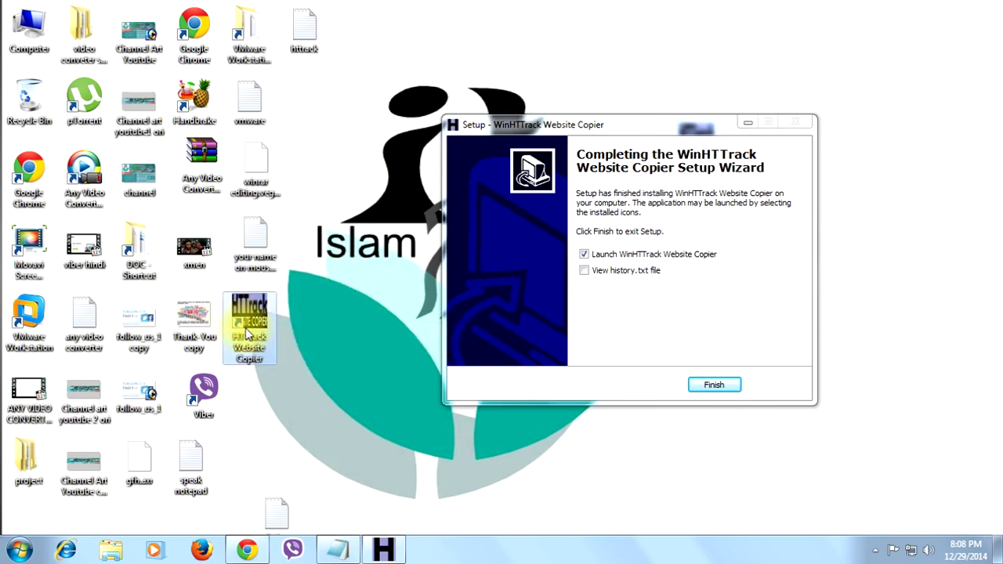
click(709, 387)
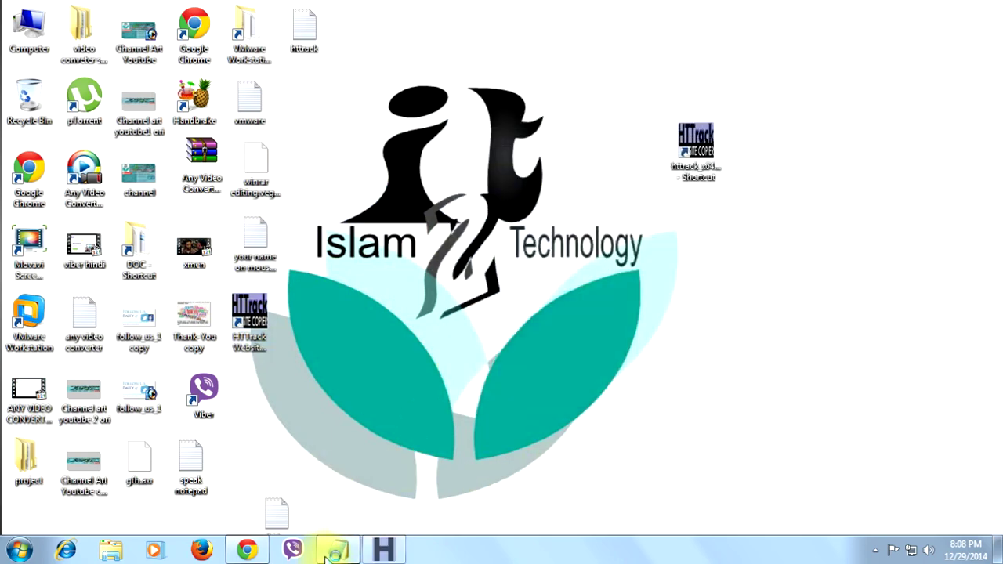
Bring up the httrack notes, highlight the line "How to Use HTTrack ?" and minimize the notes.
click(329, 553)
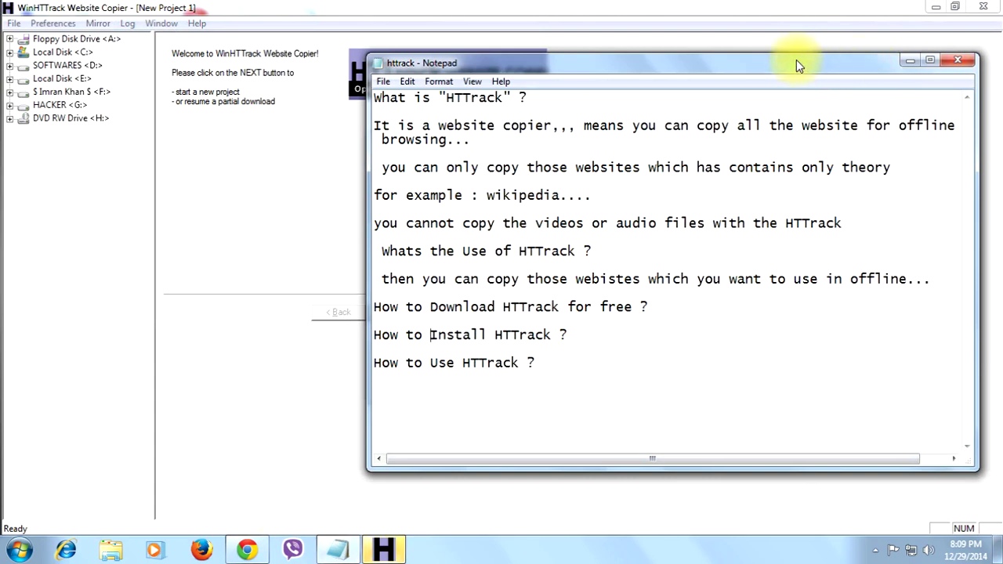
drag(796, 60, 739, 56)
drag(317, 359, 506, 363)
click(507, 363)
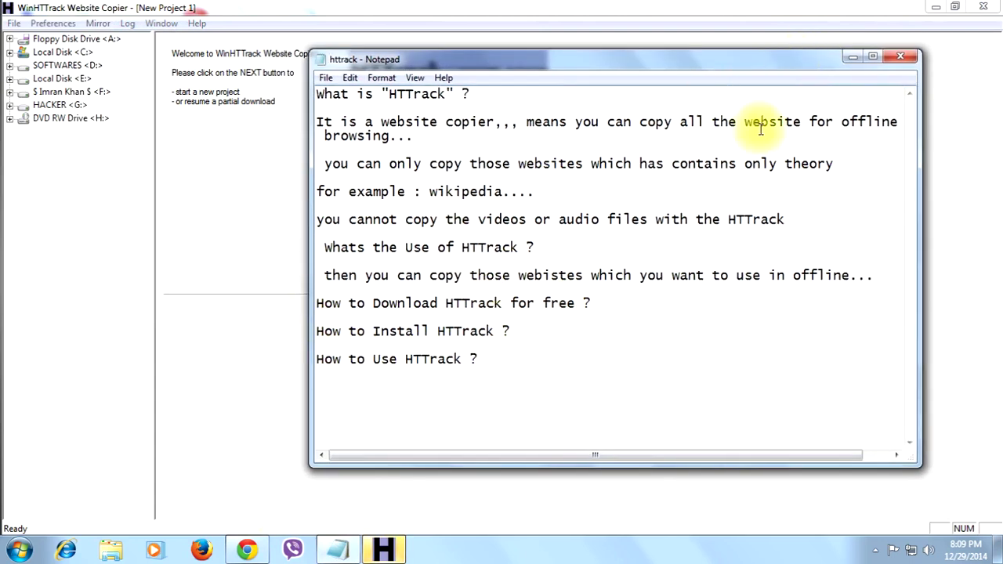
click(852, 55)
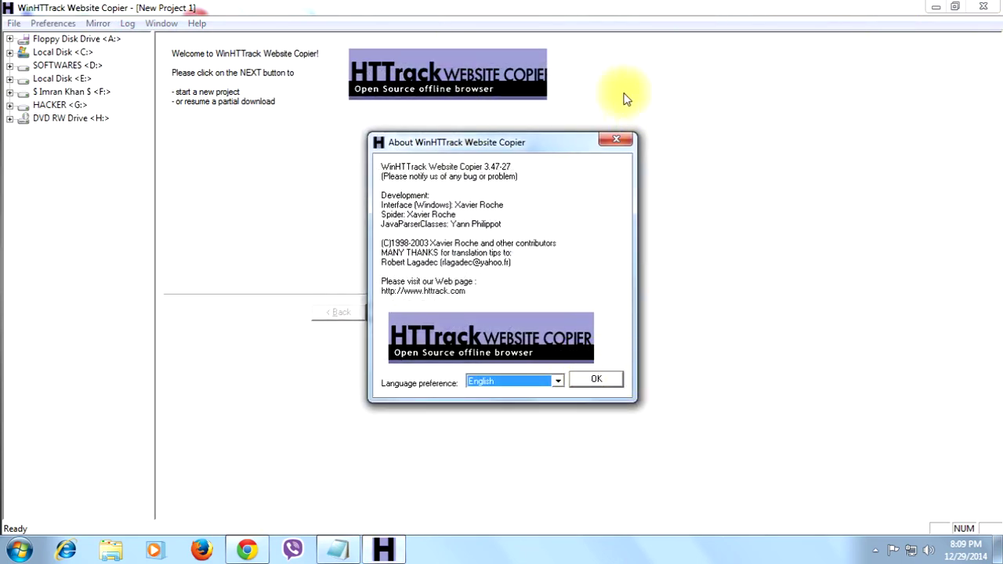
Accept English in the About WinHTTrack dialog and check the HTTrack Website Copier desktop shortcut before returning to WinHTTrack.
click(596, 382)
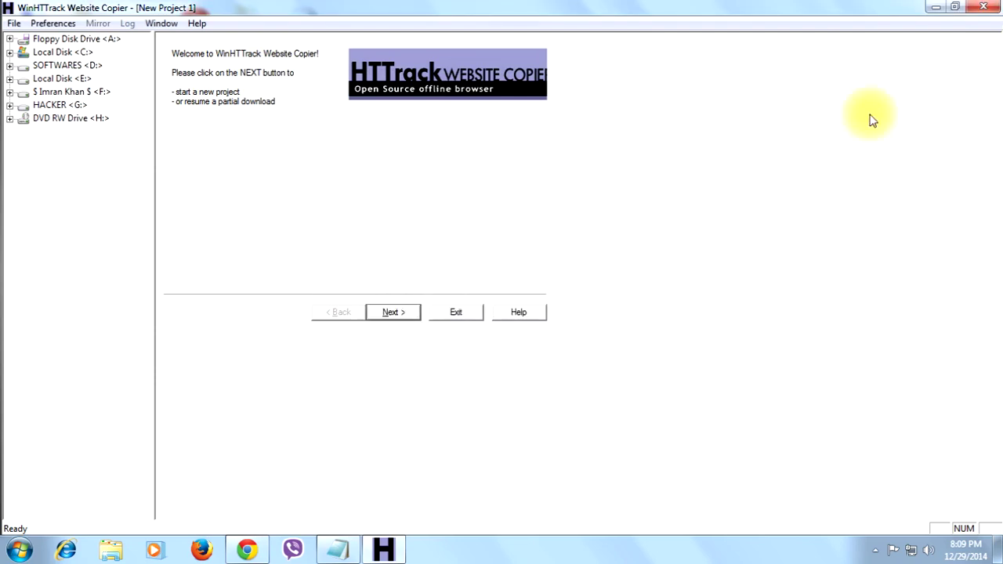
click(936, 7)
click(249, 318)
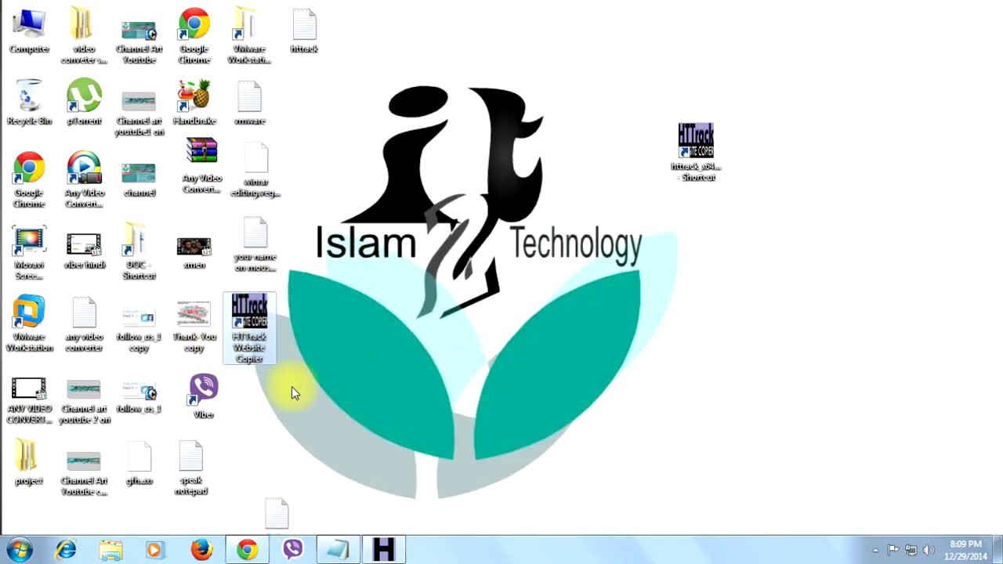
right_click(256, 337)
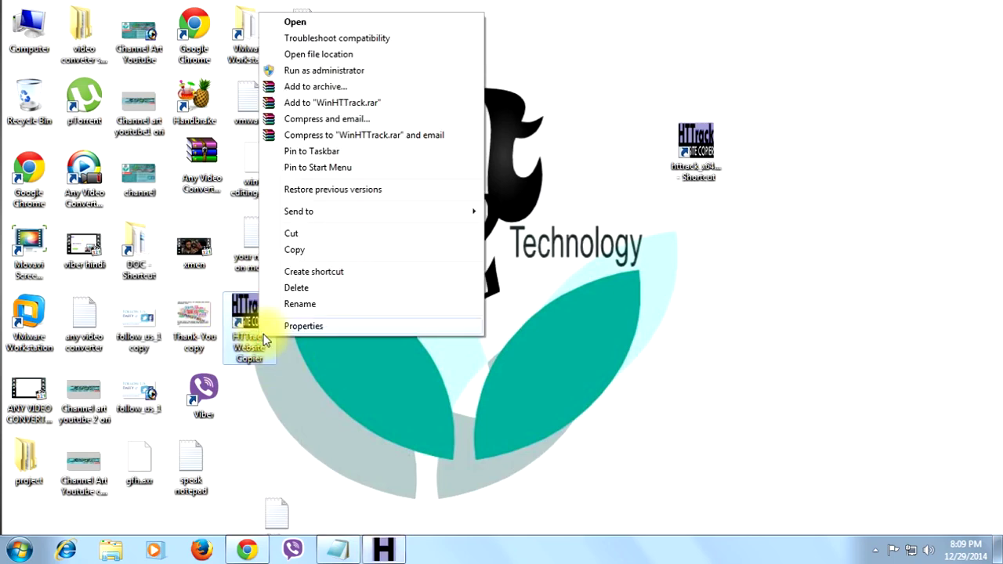
click(392, 549)
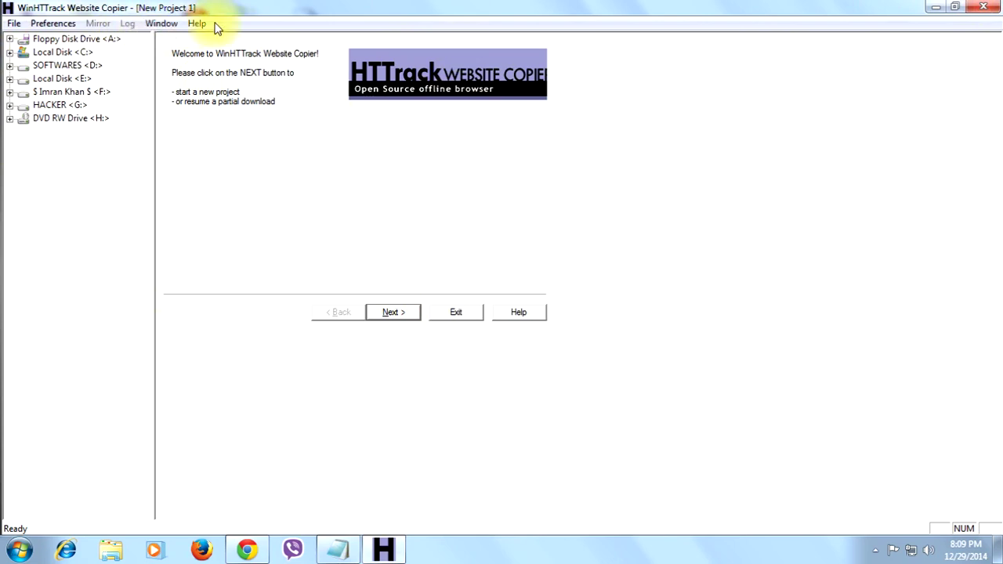
Create a new project in WinHTTrack Website Copier.
click(14, 24)
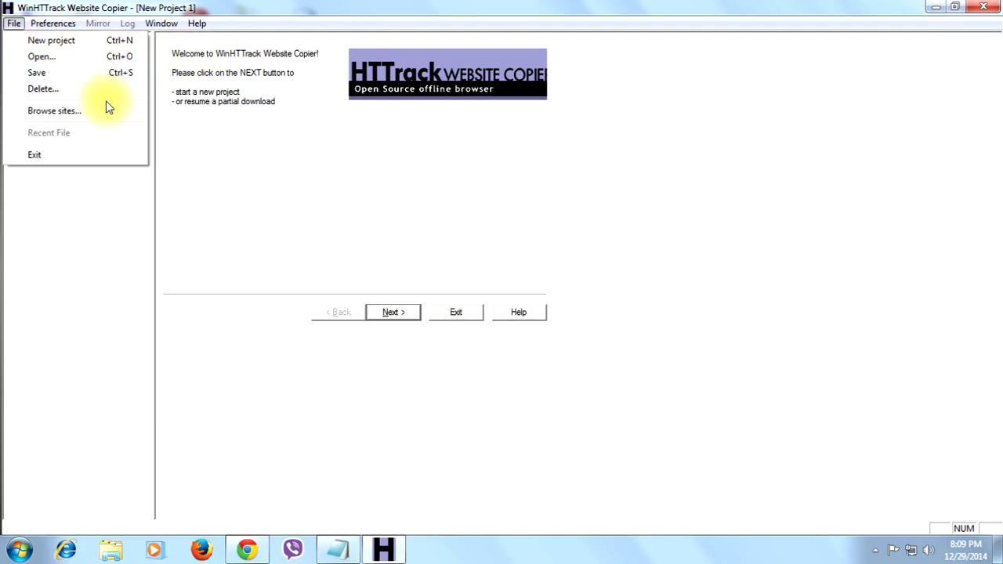
click(441, 224)
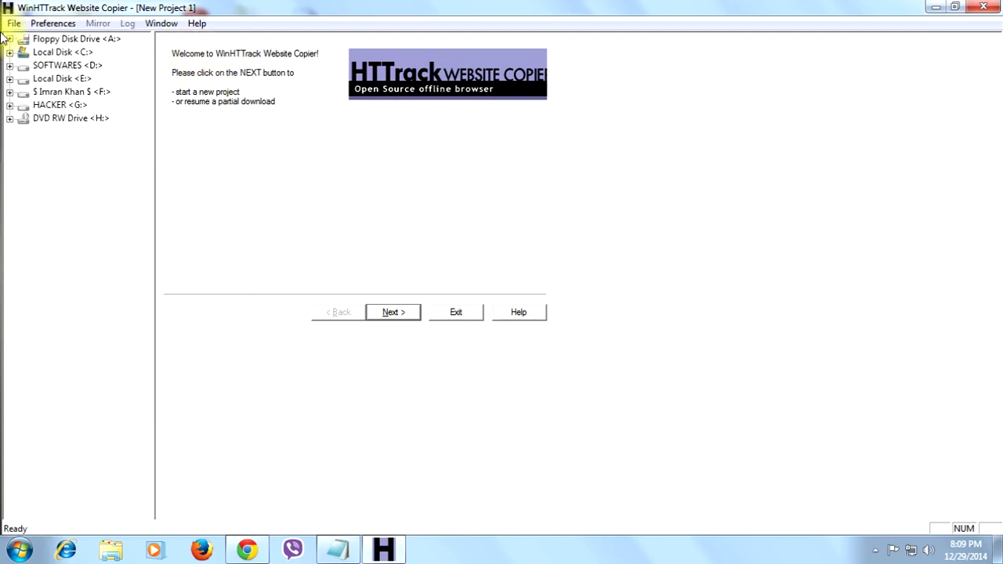
click(16, 24)
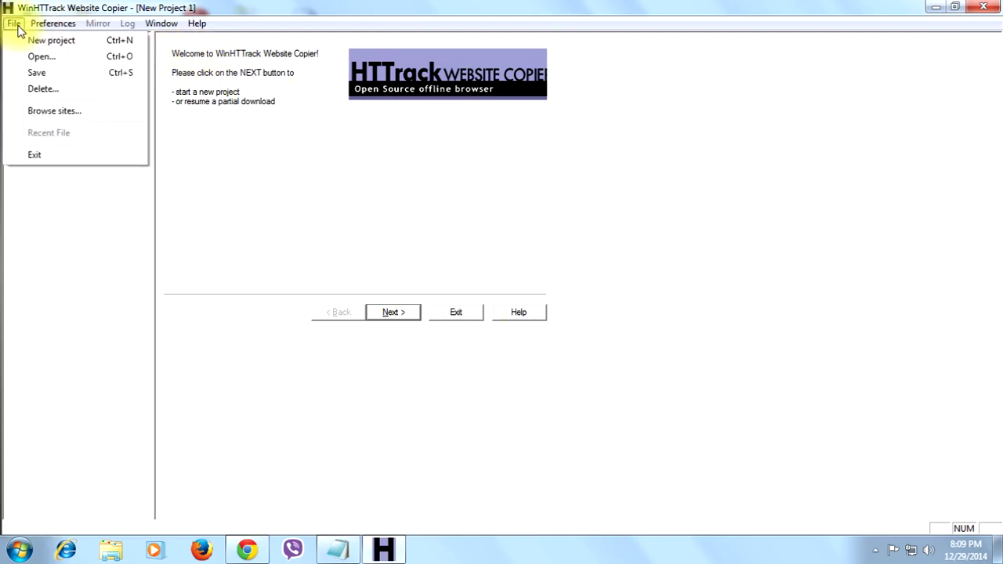
click(372, 179)
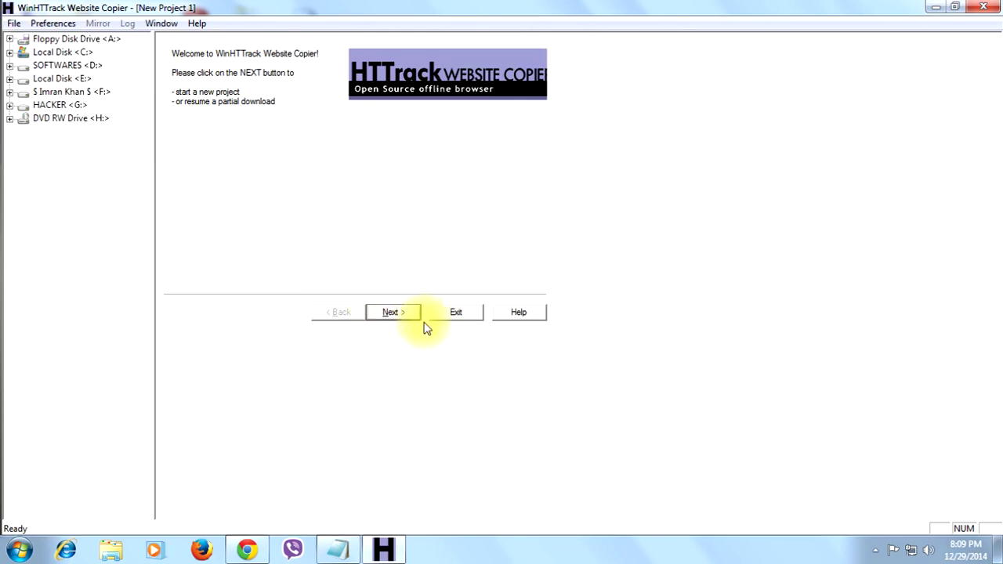
click(14, 24)
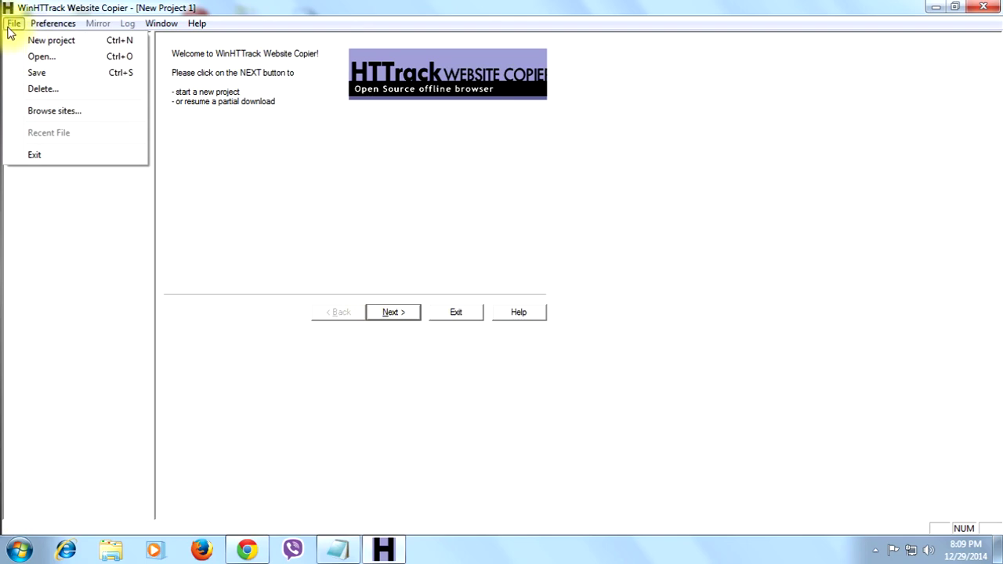
click(69, 43)
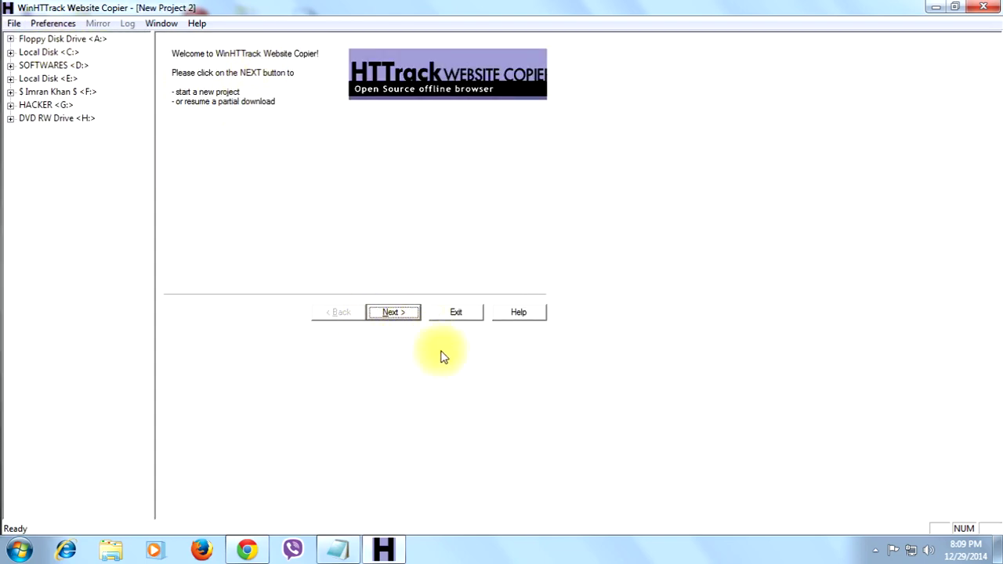
click(13, 24)
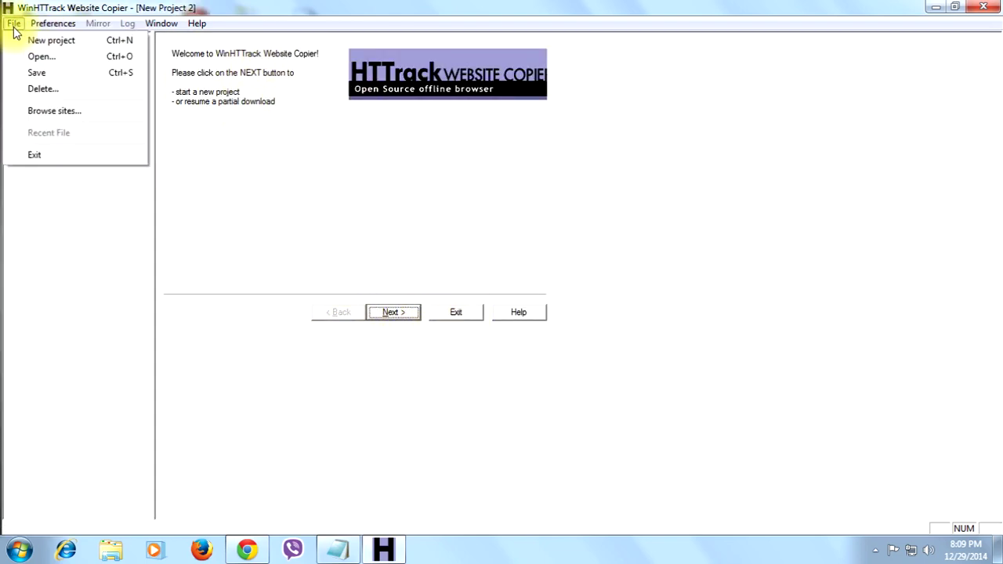
click(365, 246)
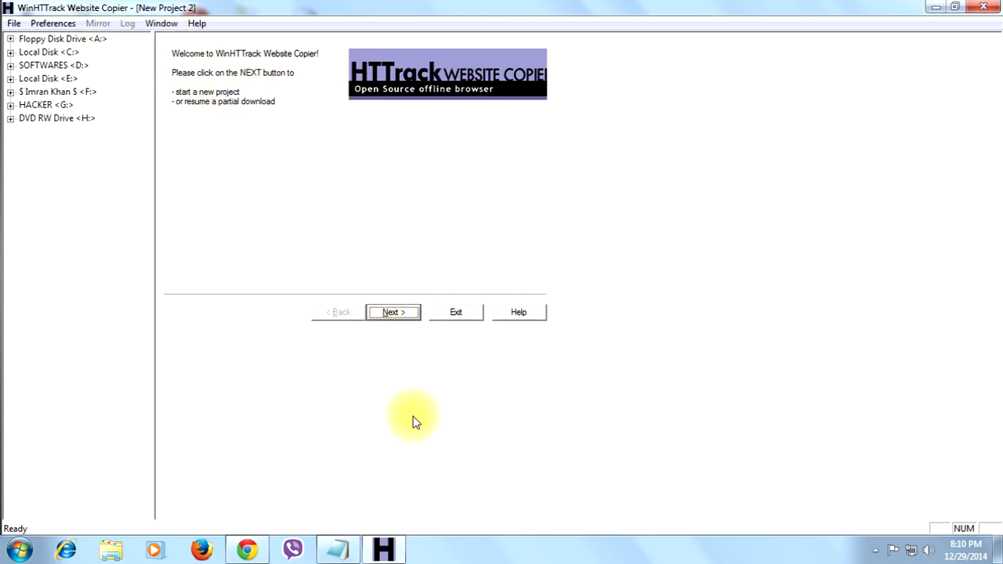
Proceed to the project details, name the project Wikipedia and enter Basic as its category.
click(392, 314)
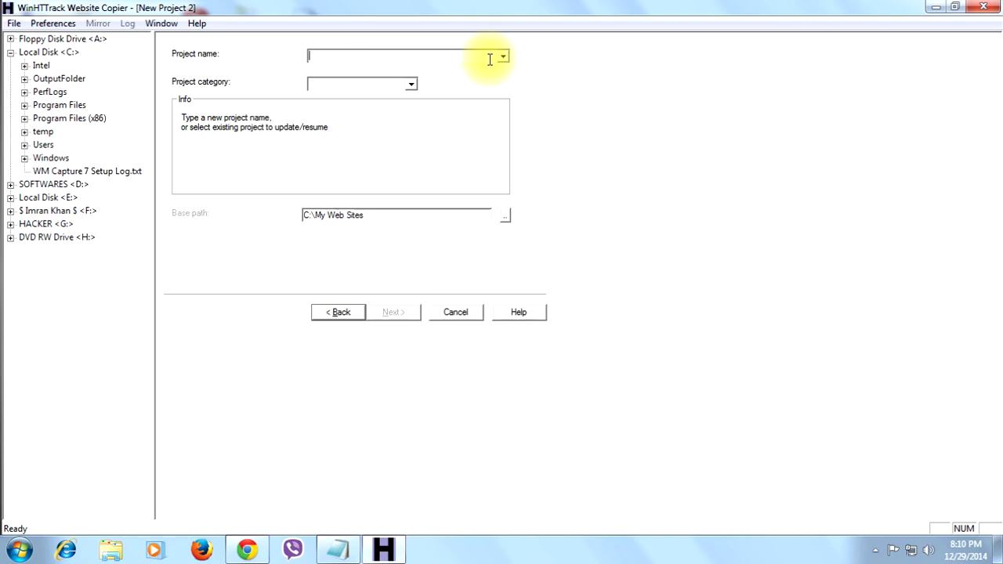
text(Wikipedia)
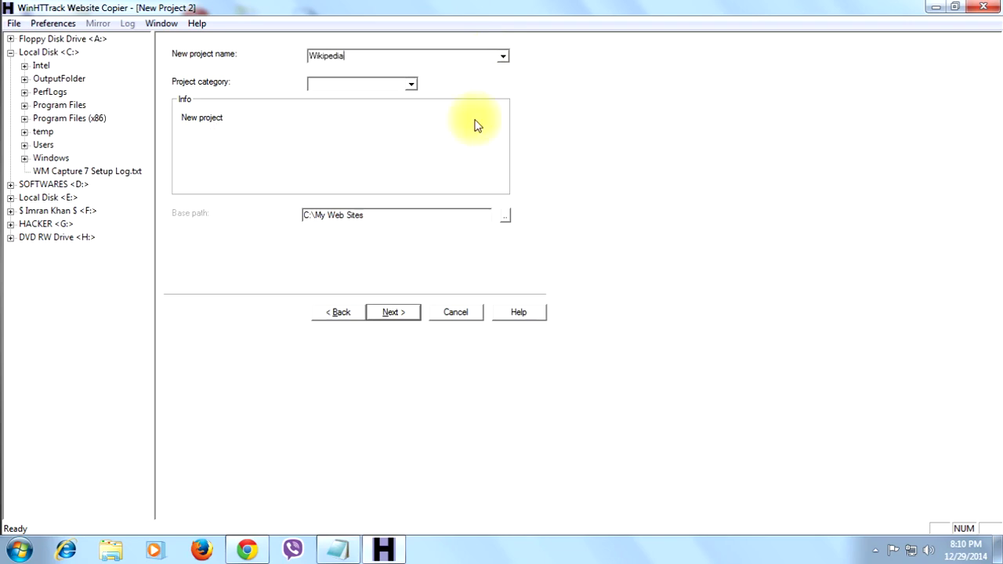
click(412, 86)
click(411, 84)
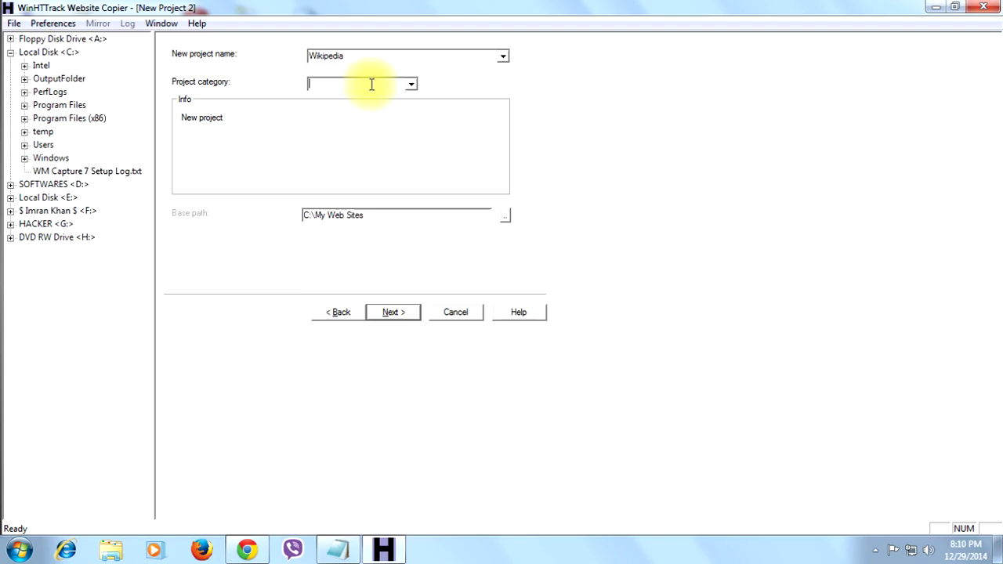
text(Basic)
Set the project's base path to the Desktop folder and continue to the mirroring mode settings.
click(506, 218)
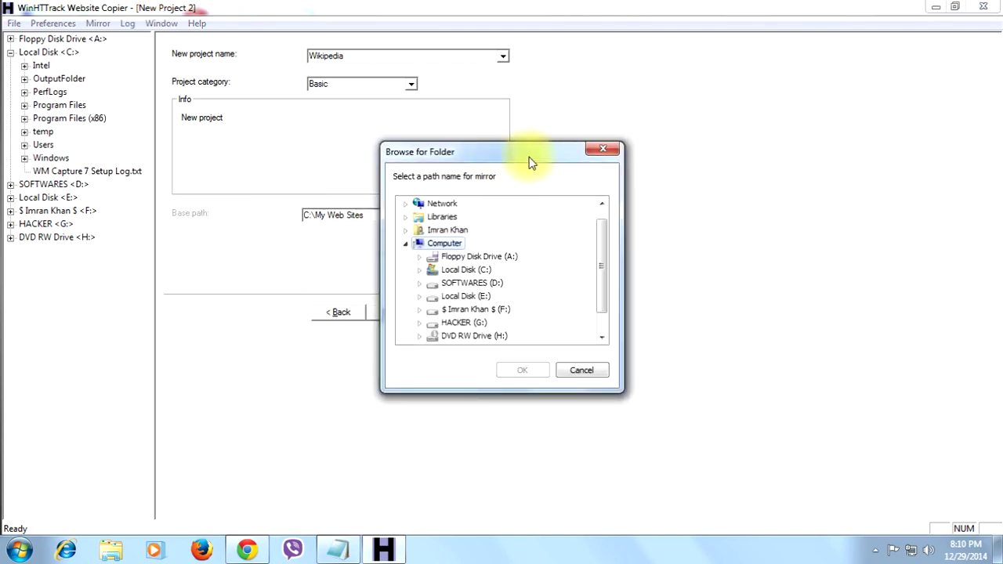
click(601, 151)
click(508, 216)
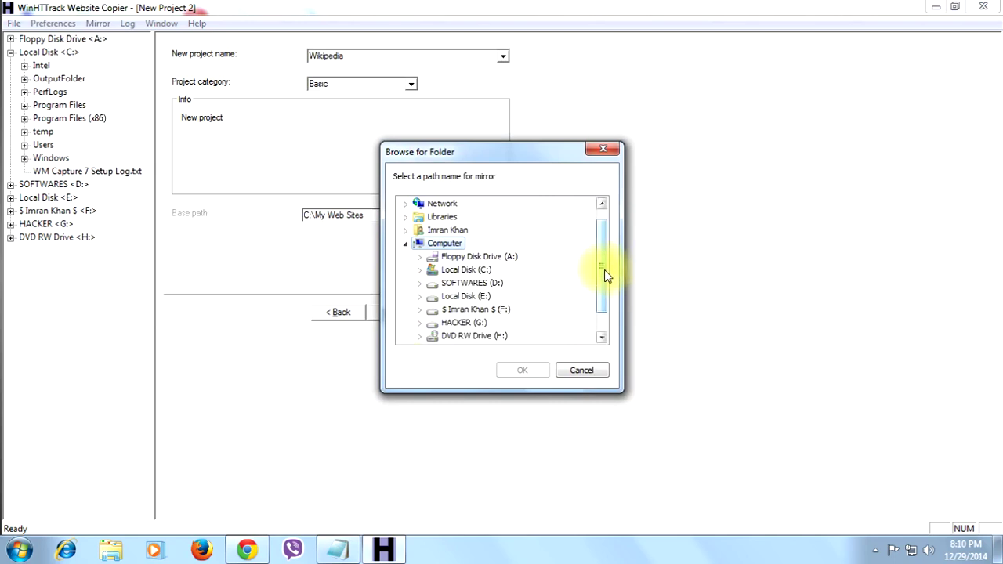
scroll(604, 270, down, 1)
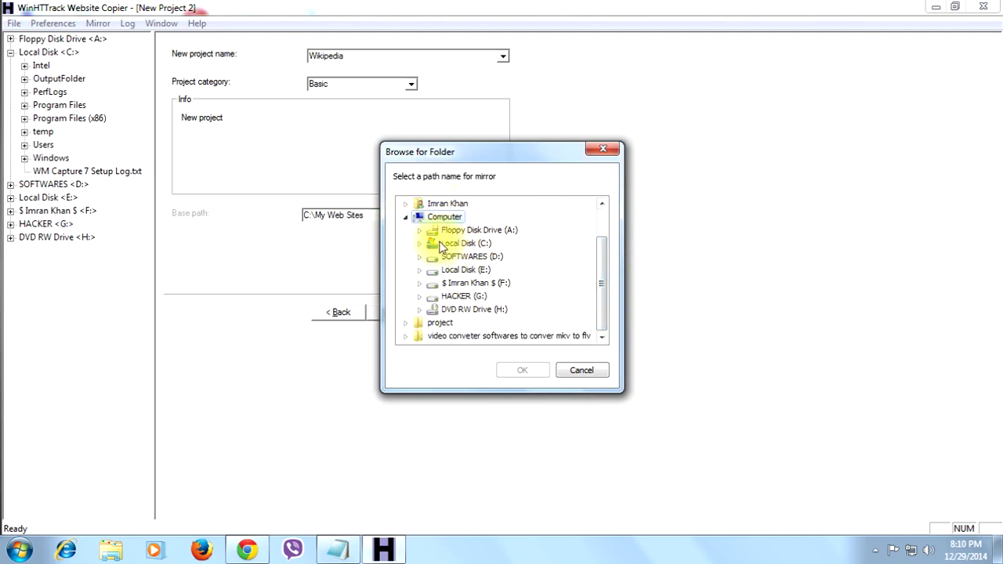
scroll(603, 278, up, 1)
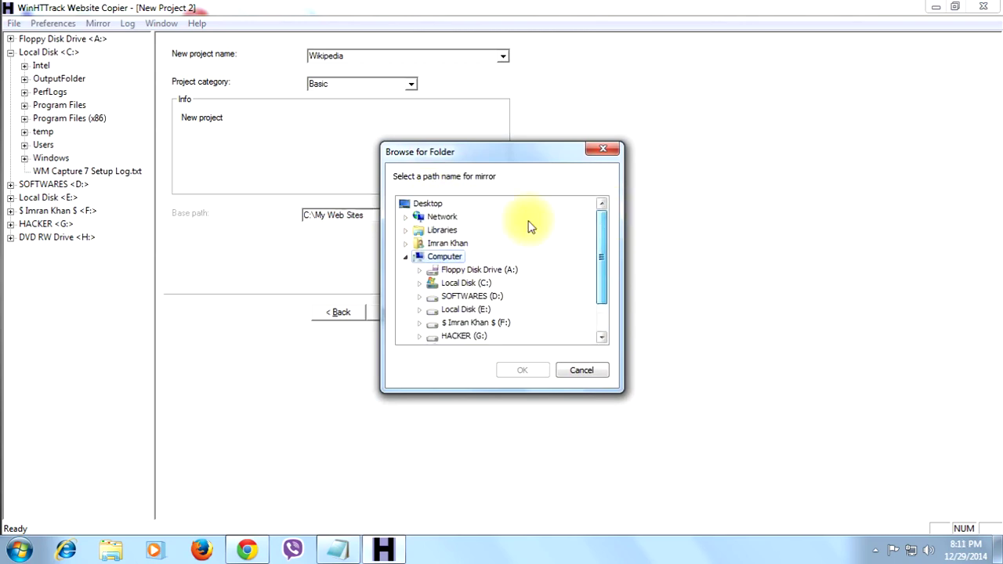
click(428, 205)
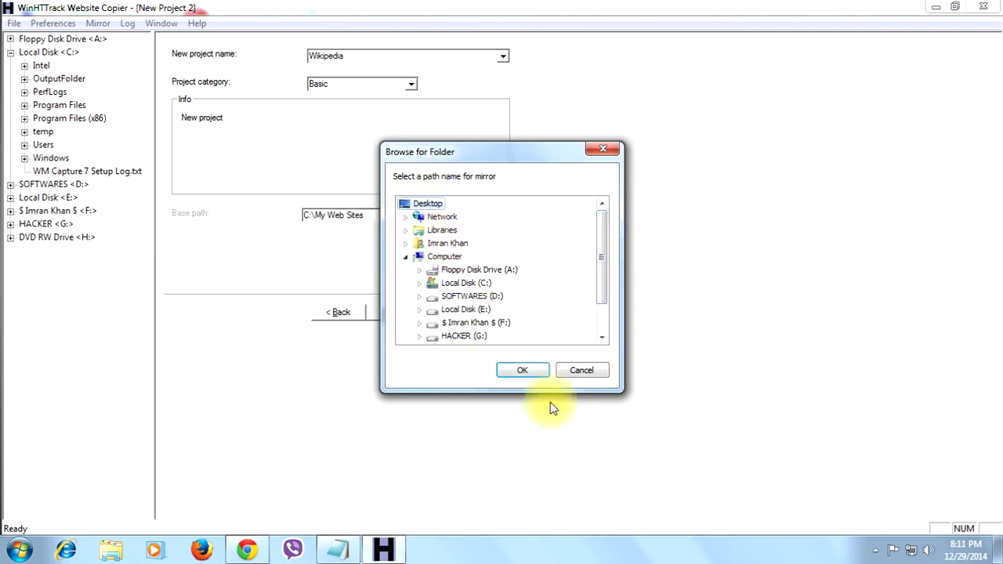
click(523, 371)
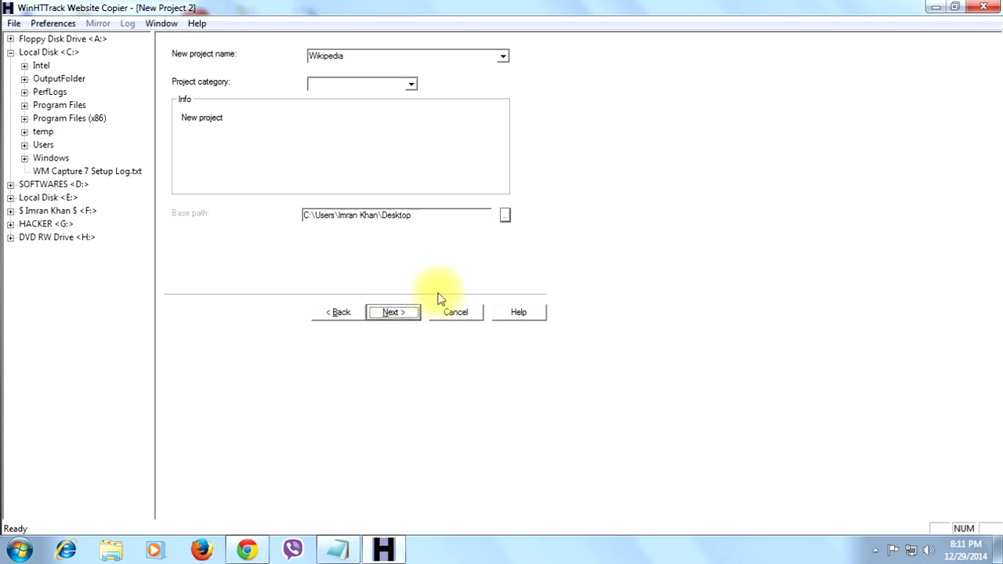
click(394, 312)
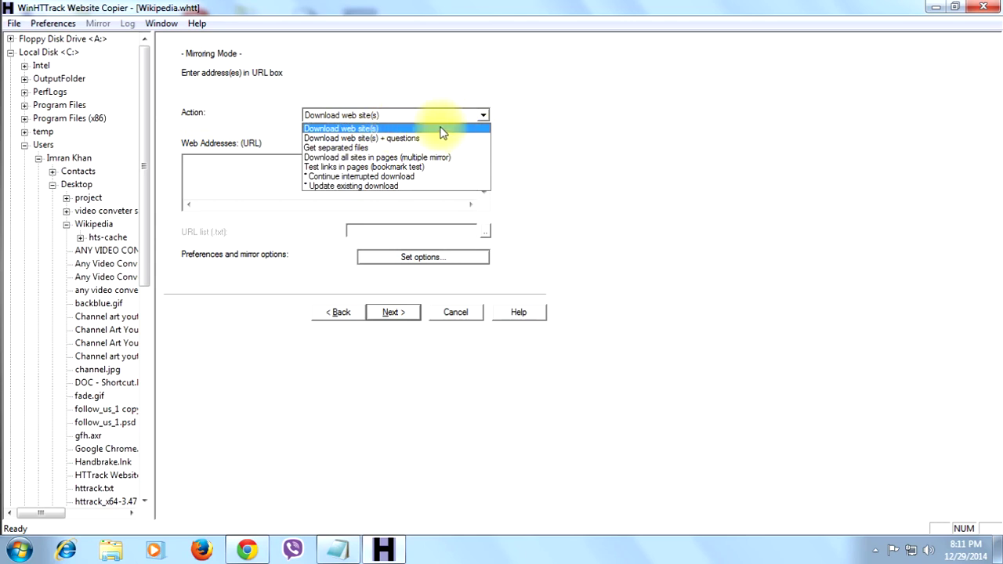
click(486, 129)
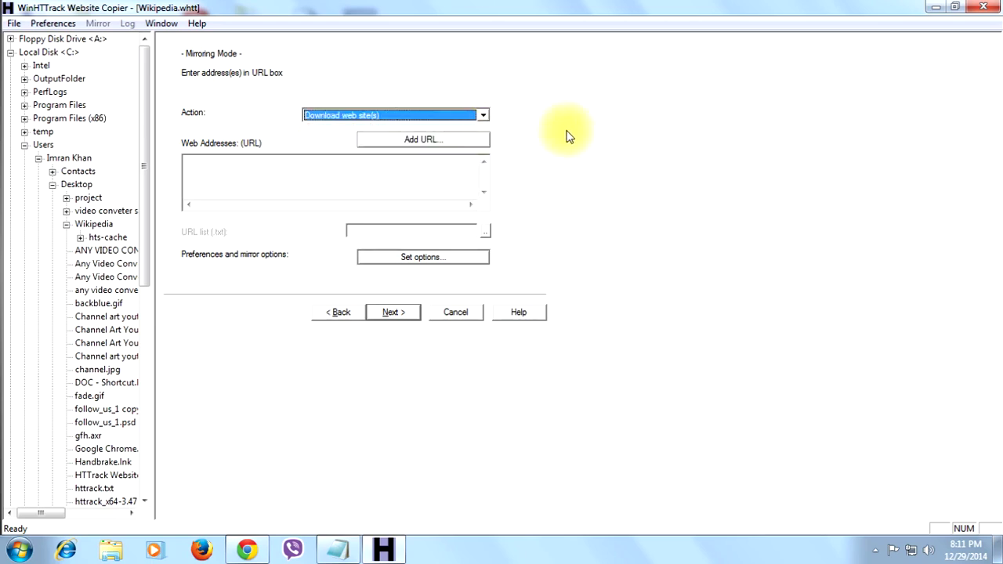
click(358, 176)
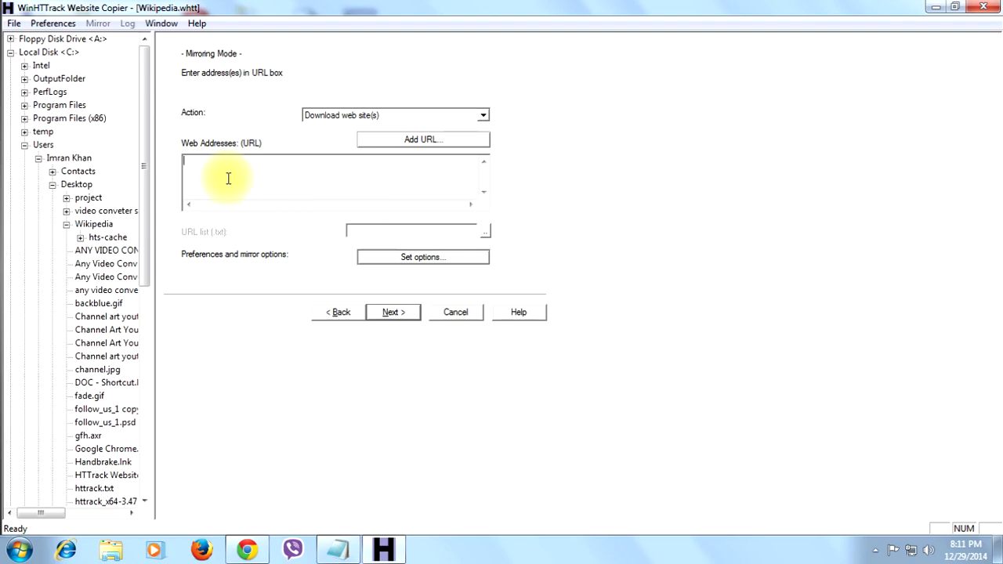
text(www.wikipedia.com)
click(407, 317)
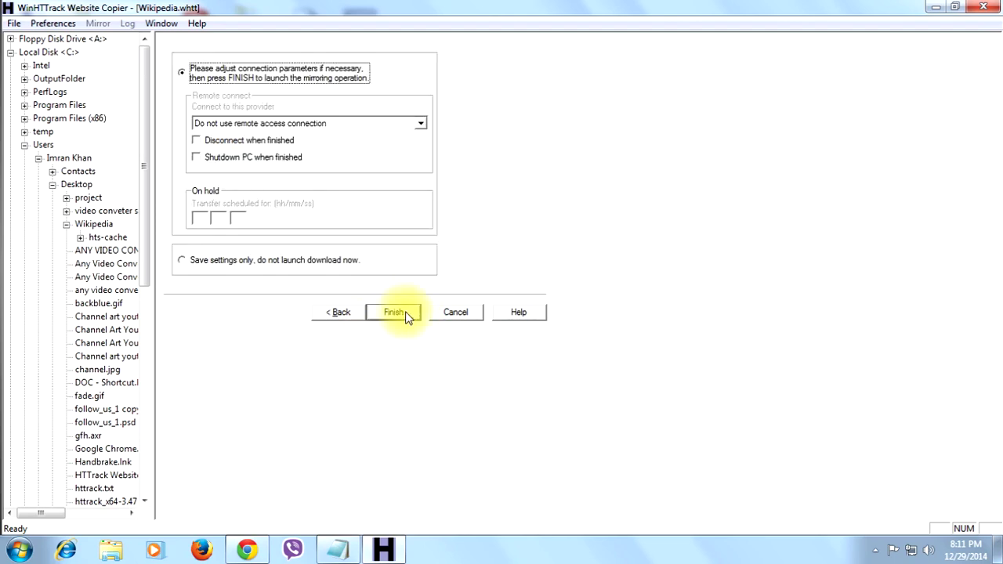
Choose the blank remote connection provider, keep disconnecting and PC shutdown when finished turned off, and launch the mirroring operation.
click(420, 125)
click(420, 126)
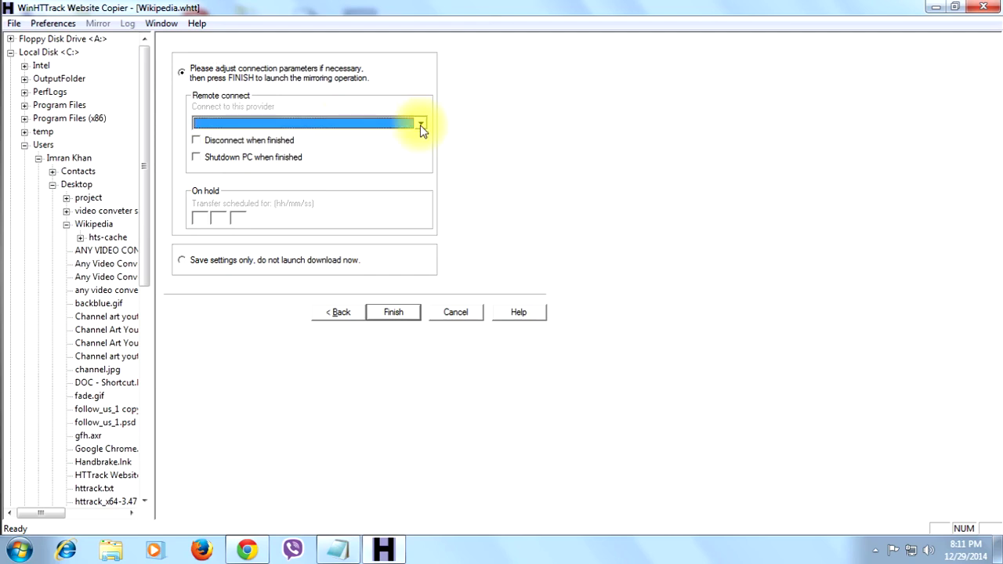
click(197, 141)
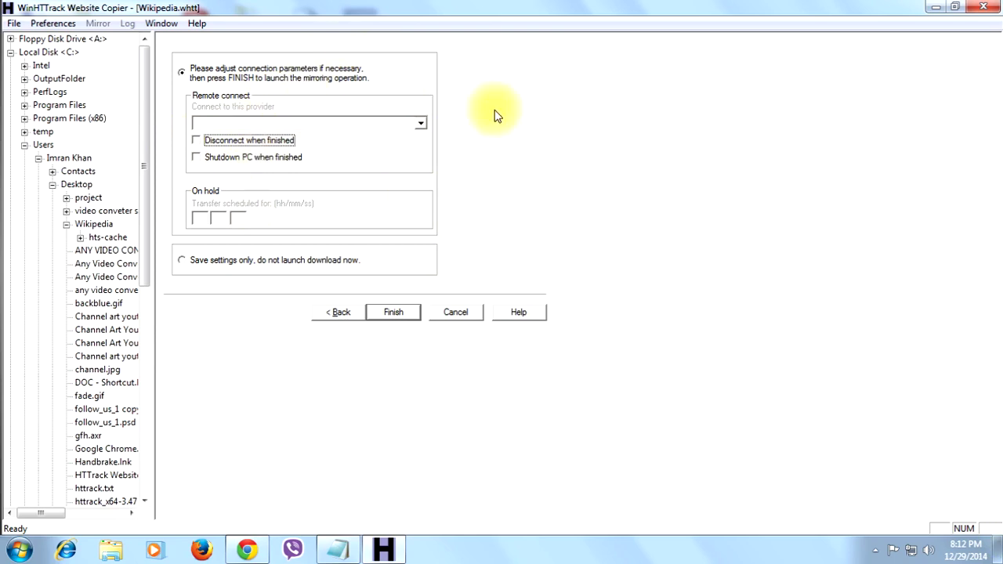
click(198, 158)
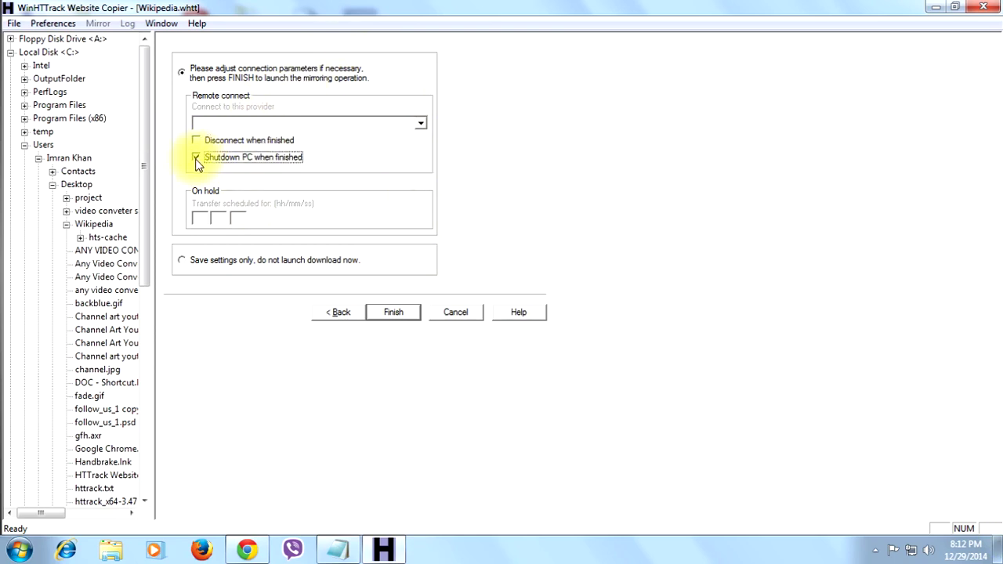
click(198, 159)
click(393, 314)
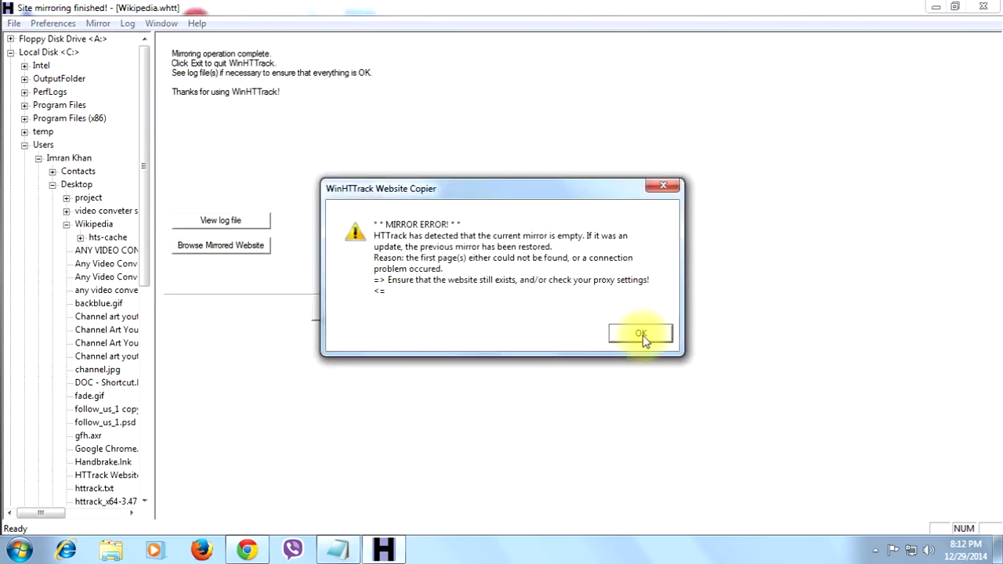
Dismiss the mirror error, finish the Wikipedia session and start a new project named hacking, continuing to the mirroring mode settings.
click(641, 334)
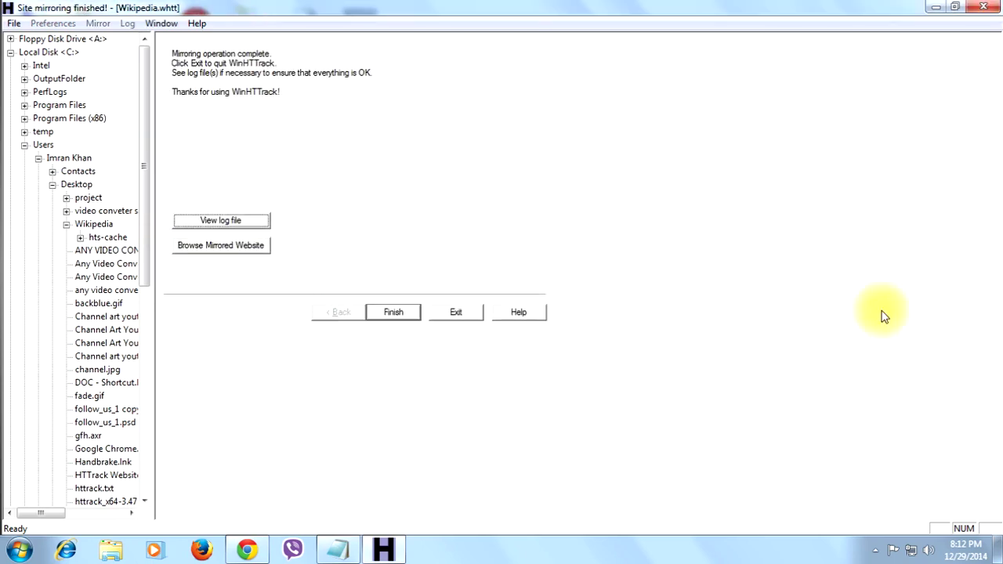
click(413, 312)
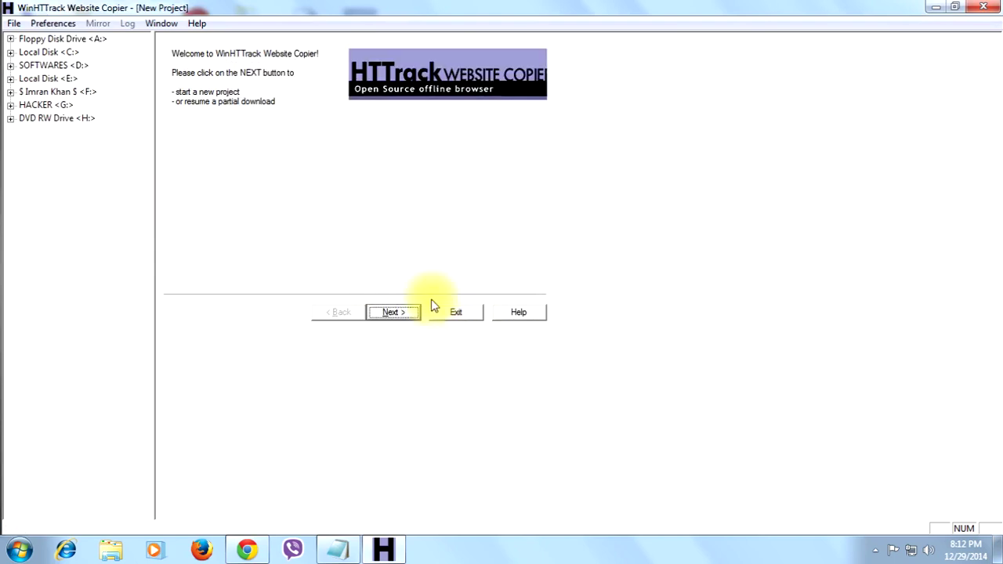
click(407, 313)
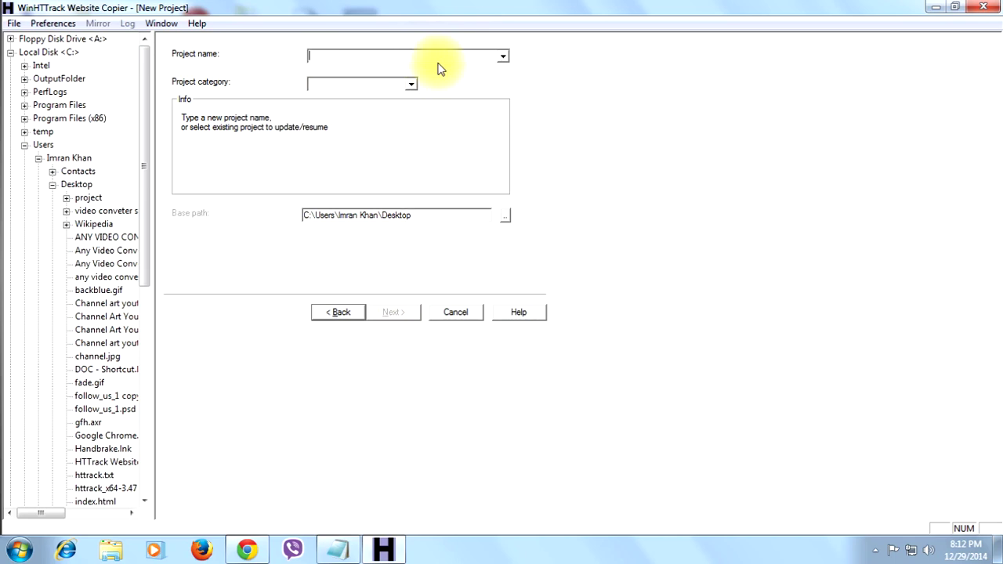
text(hacking)
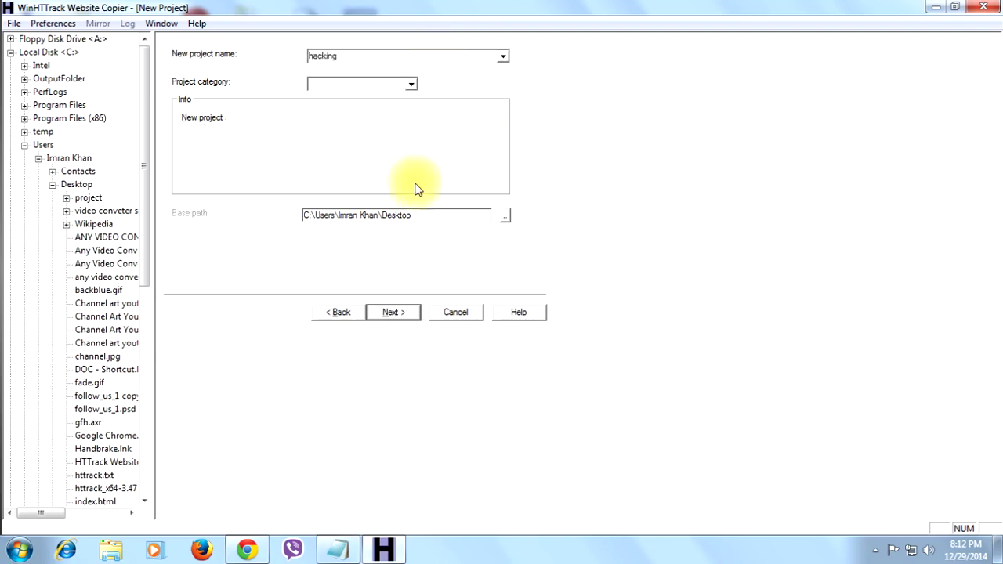
text(hacking)
click(393, 312)
click(358, 164)
text(www.way2hacking.com)
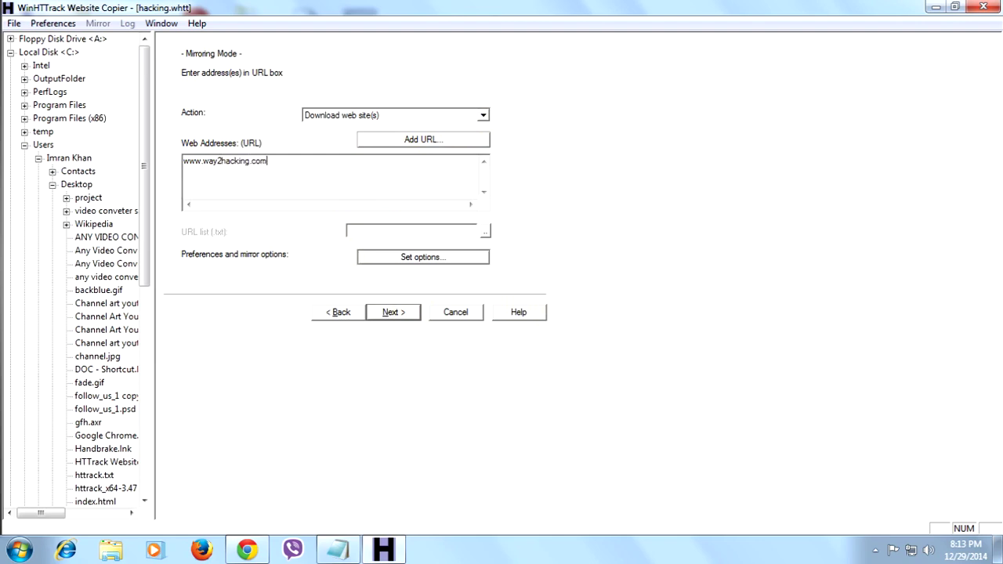
click(395, 315)
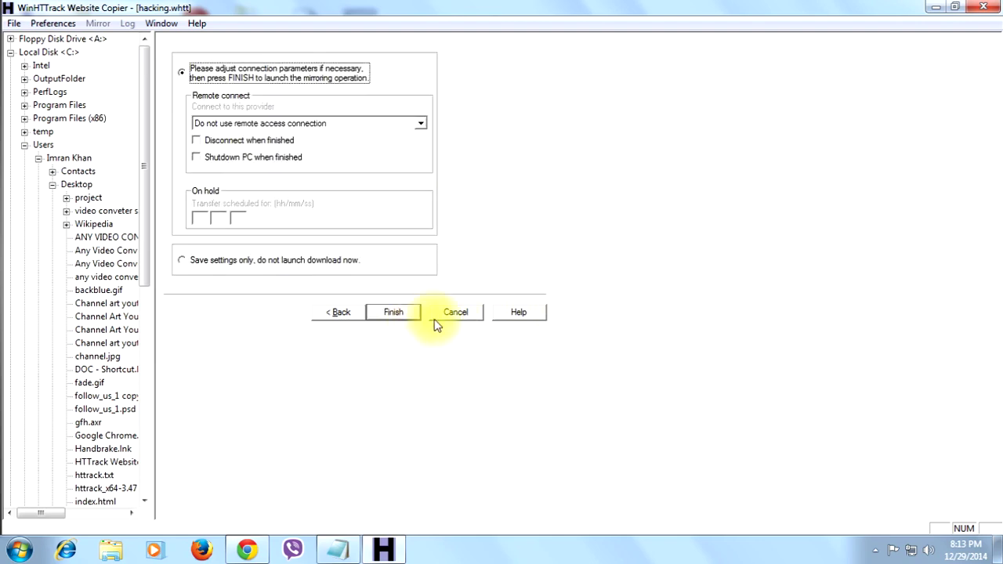
click(406, 317)
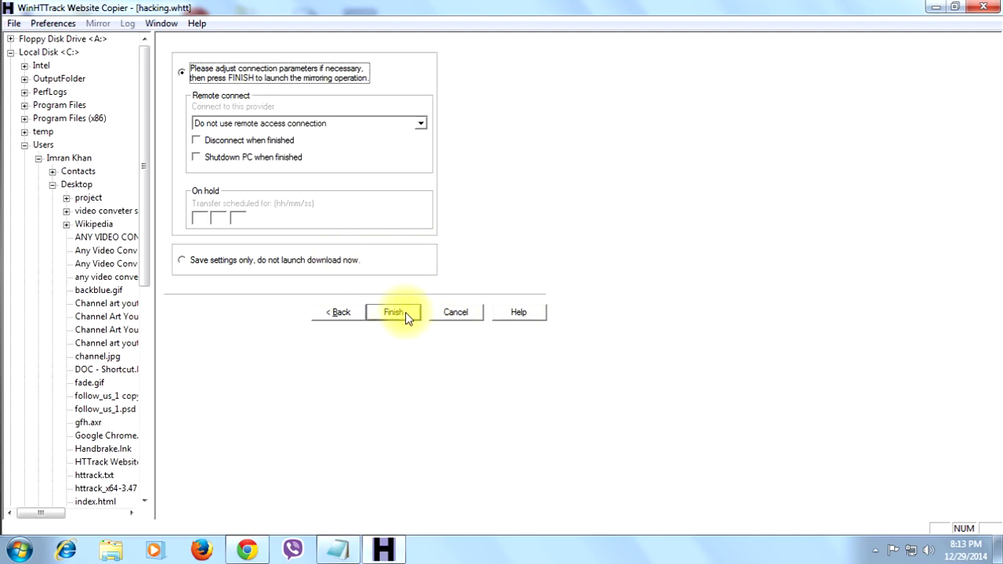
click(396, 315)
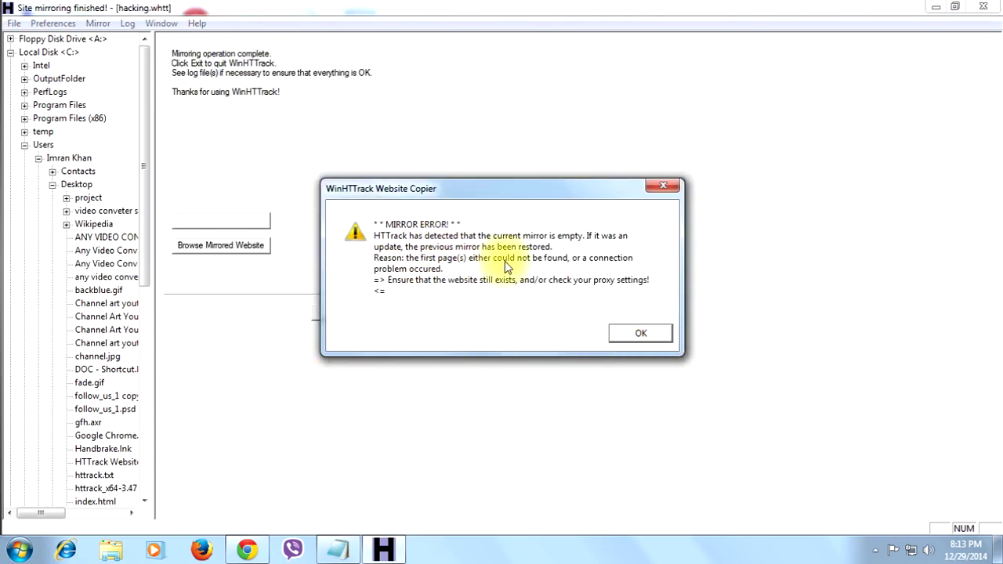
Dismiss the mirror error, check the hacking project's error log and close it.
click(639, 334)
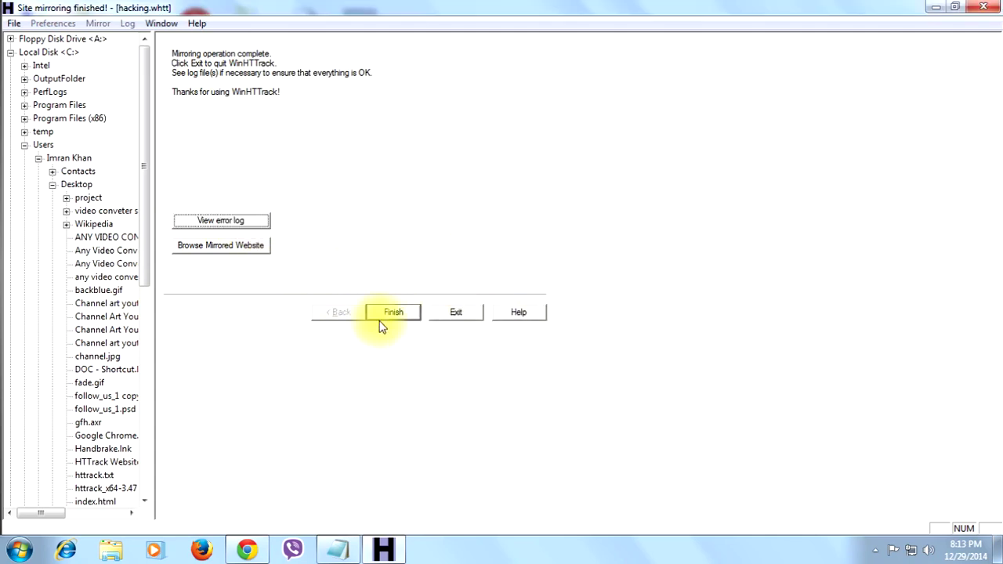
click(262, 221)
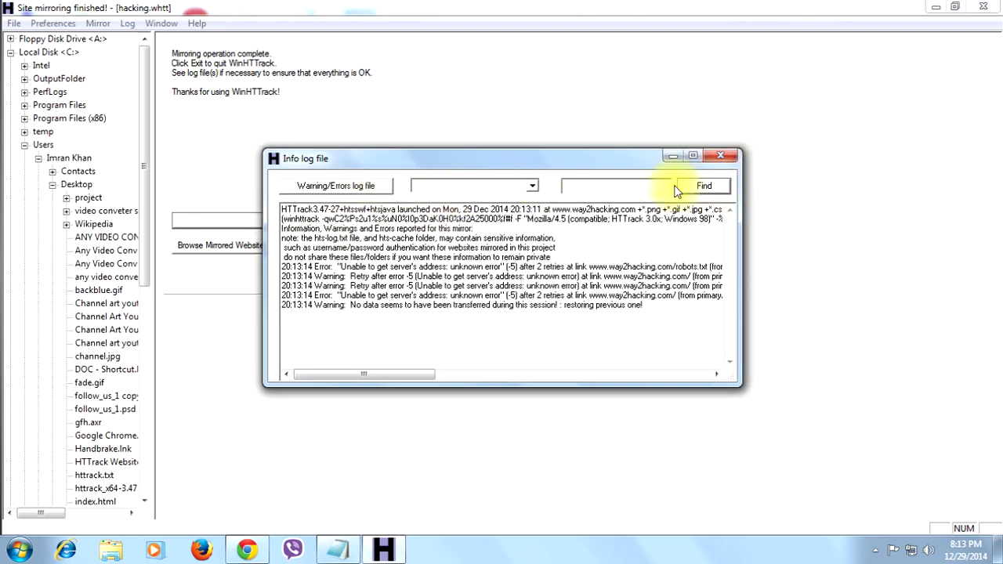
click(721, 159)
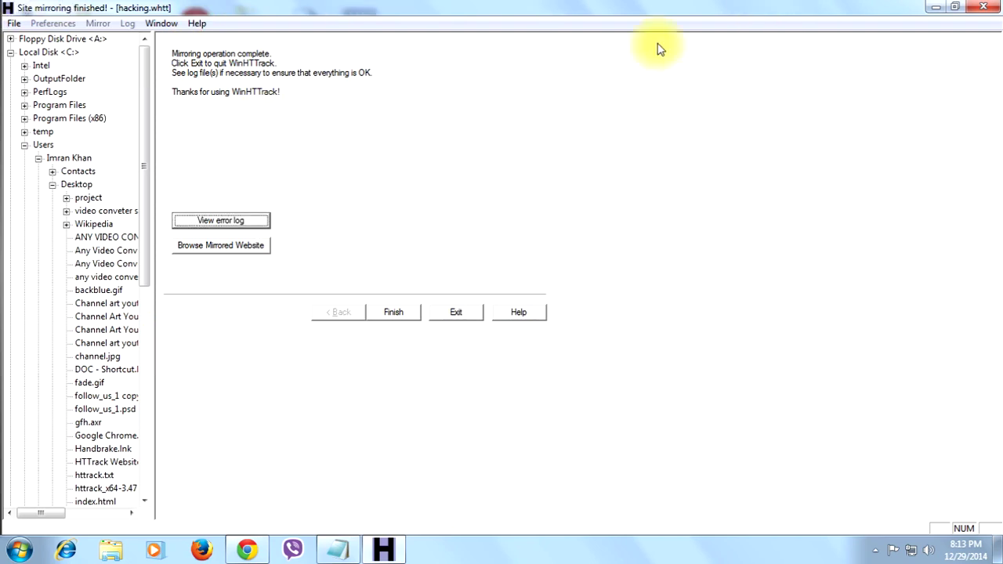
scroll(129, 427, down, 10)
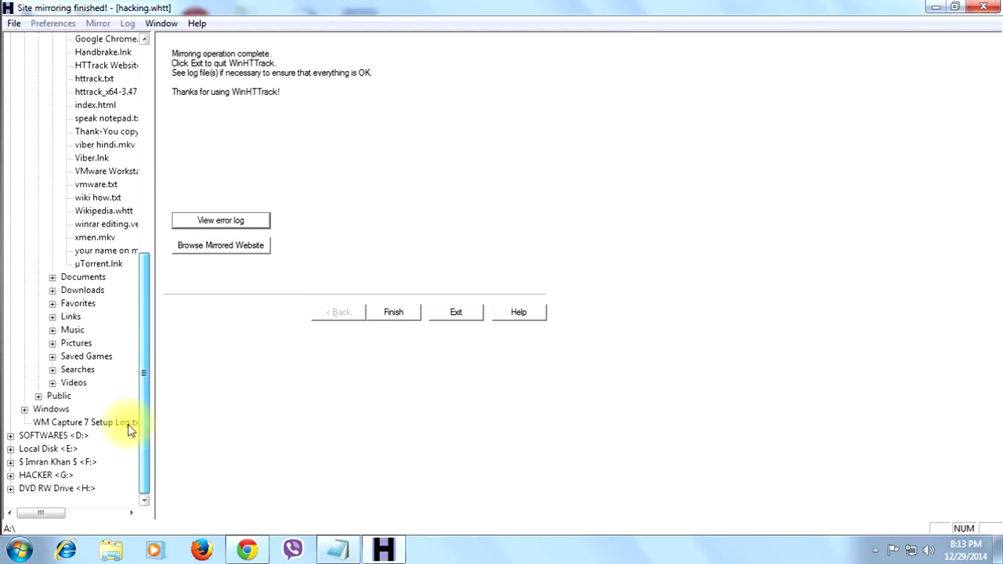
Minimize HTTrack, check the files in the Wikipedia folder on the desktop and close the folder.
click(983, 6)
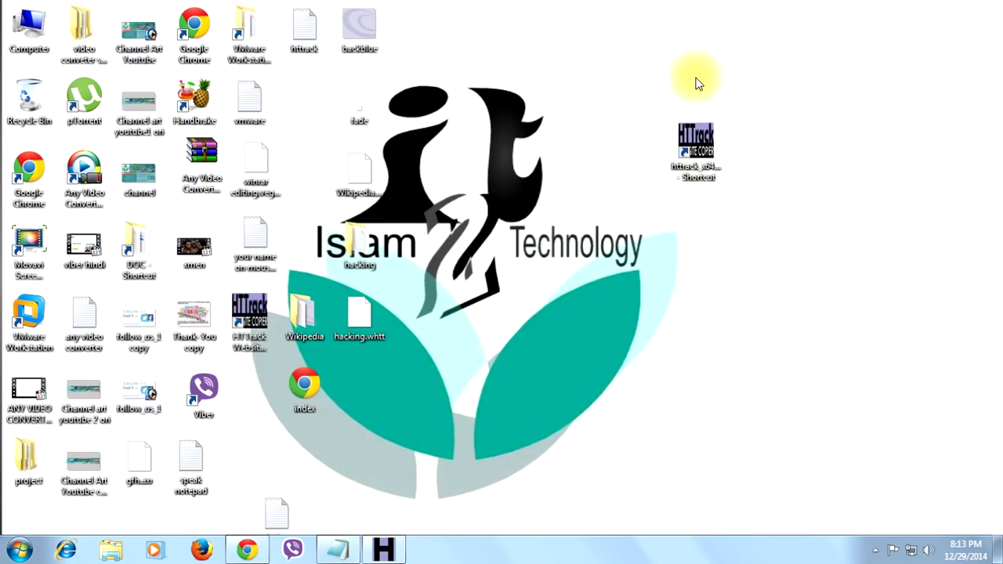
double_click(347, 185)
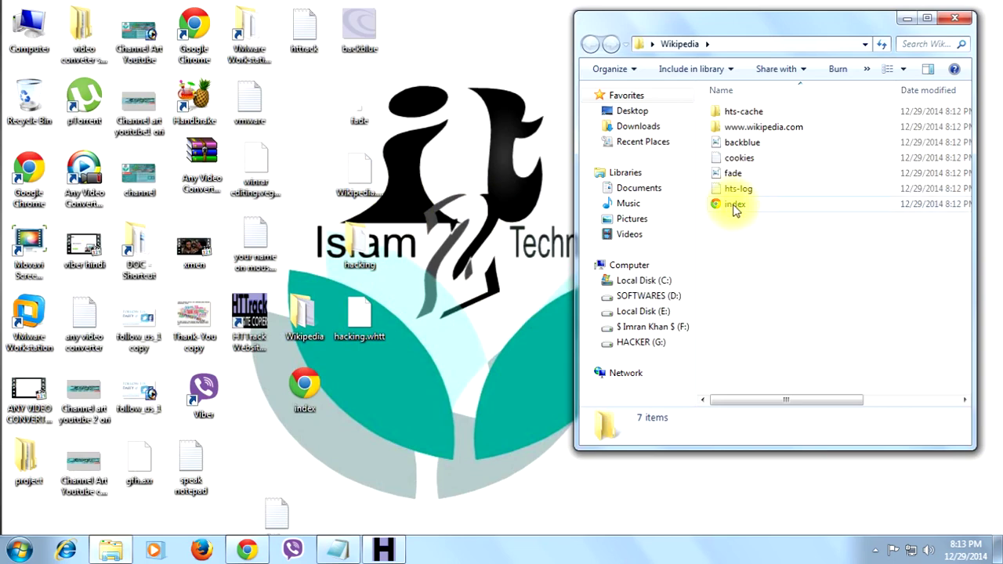
click(735, 205)
click(760, 266)
click(954, 17)
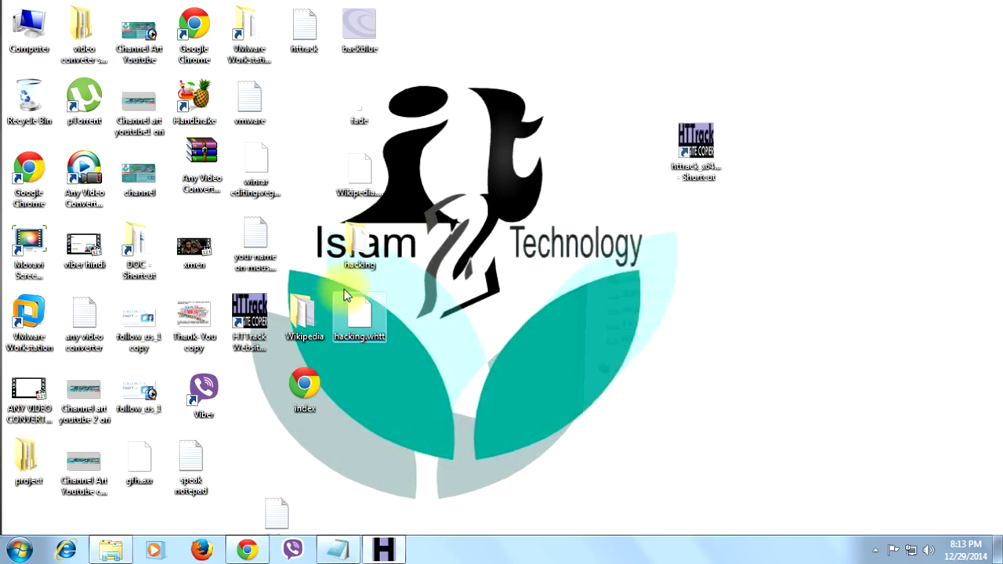
Open the index page from the desktop's Wikipedia folder and follow its "Page has moved" and "Click here..." links.
double_click(305, 317)
double_click(740, 210)
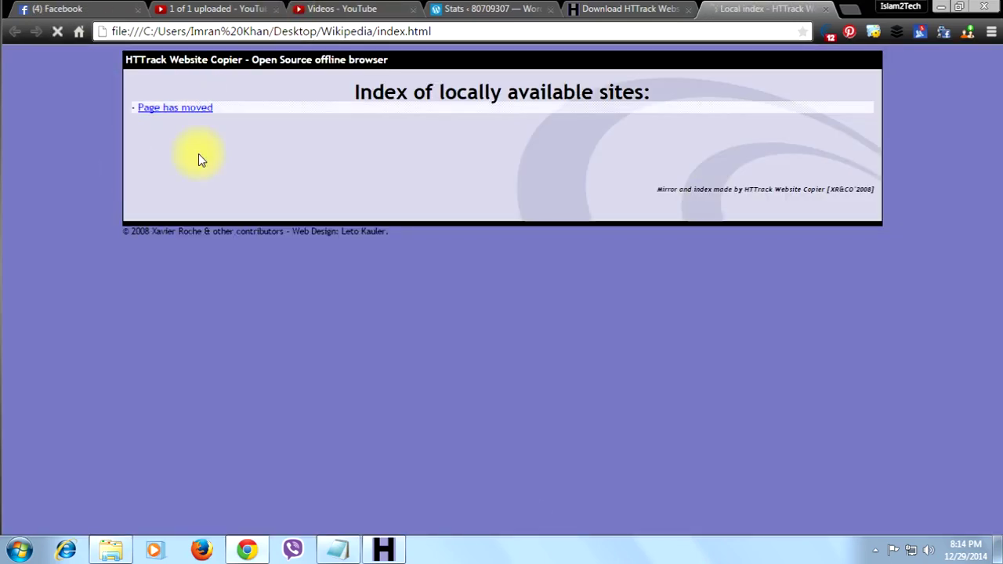
click(198, 111)
click(62, 59)
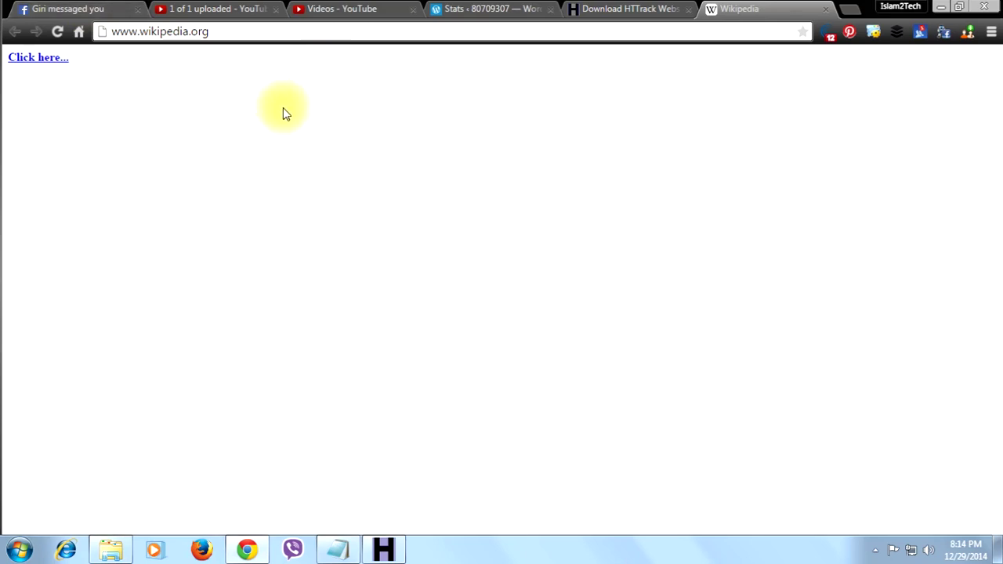
Look through the Wikipedia start page, including its language lists, and return to its beginning.
scroll(425, 335, down, 7)
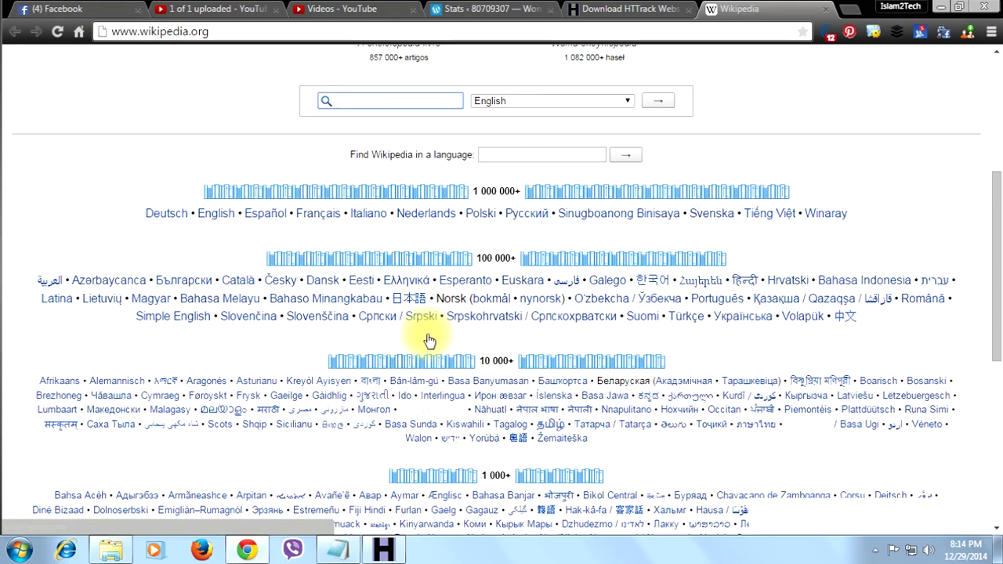
scroll(427, 339, down, 3)
scroll(427, 339, up, 7)
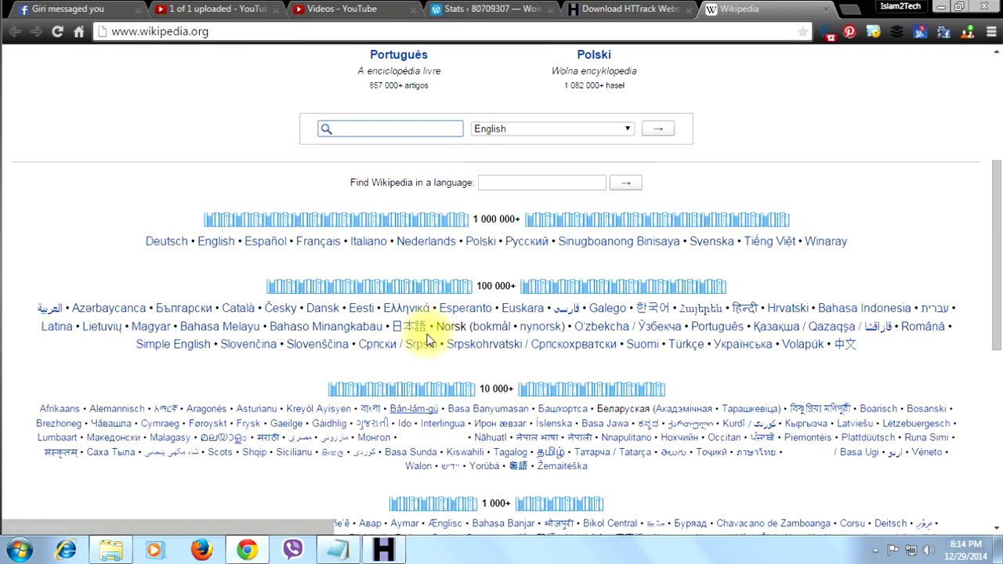
scroll(427, 339, up, 3)
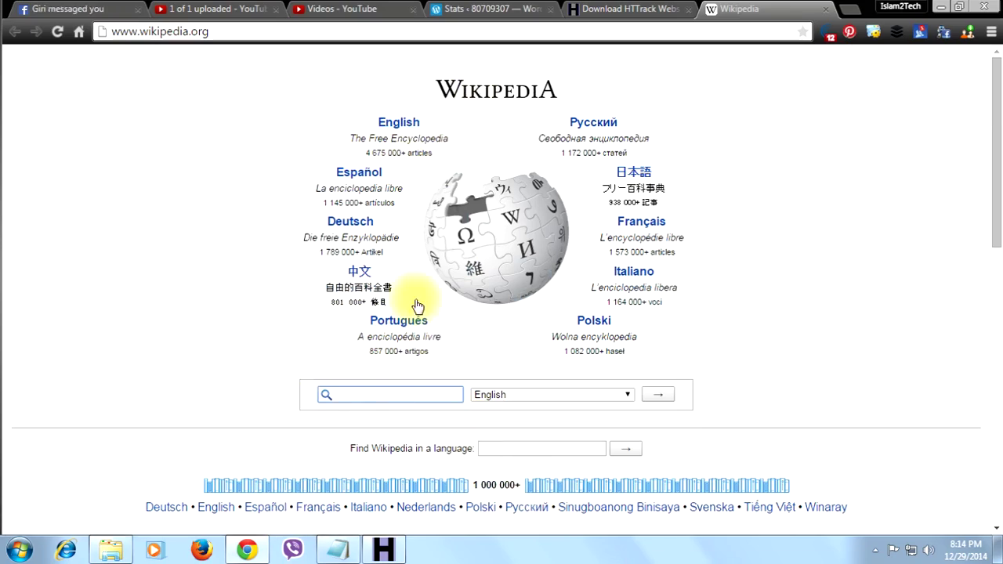
scroll(416, 303, down, 10)
scroll(416, 307, up, 10)
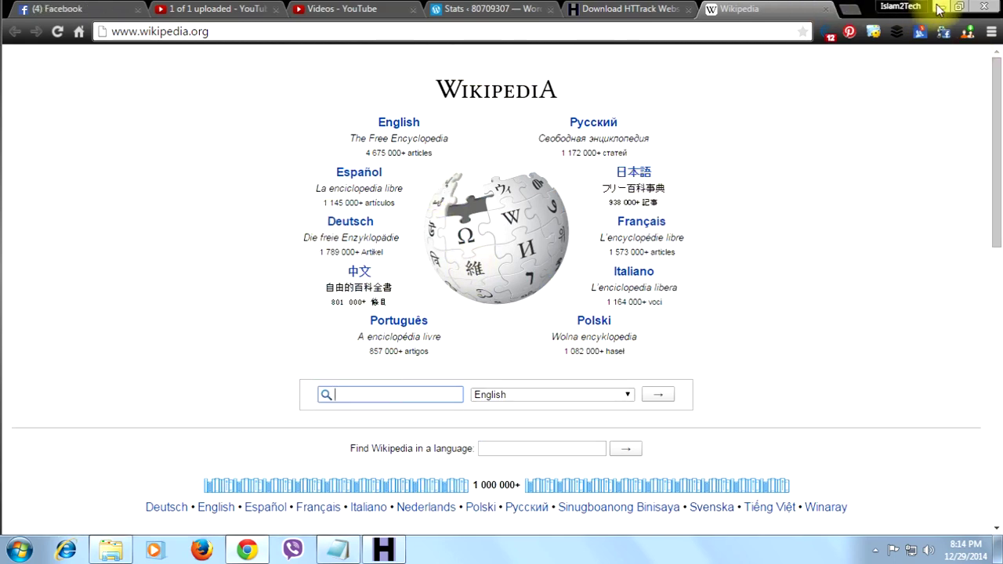
Switch to HTTrack, close it and minimize the browser to return to the desktop.
click(384, 548)
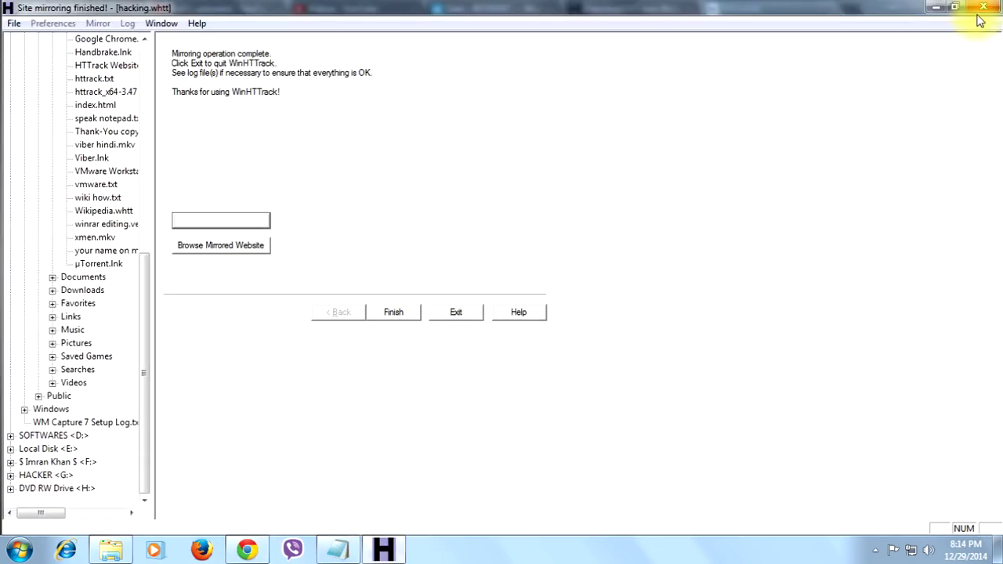
click(983, 7)
click(947, 8)
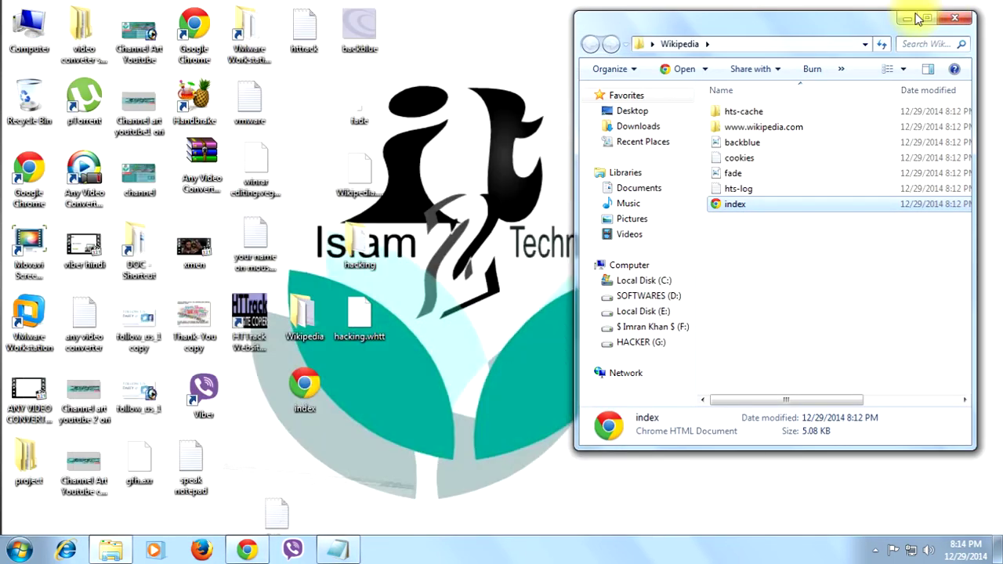
Refresh the Windows desktop.
click(481, 314)
right_click(480, 314)
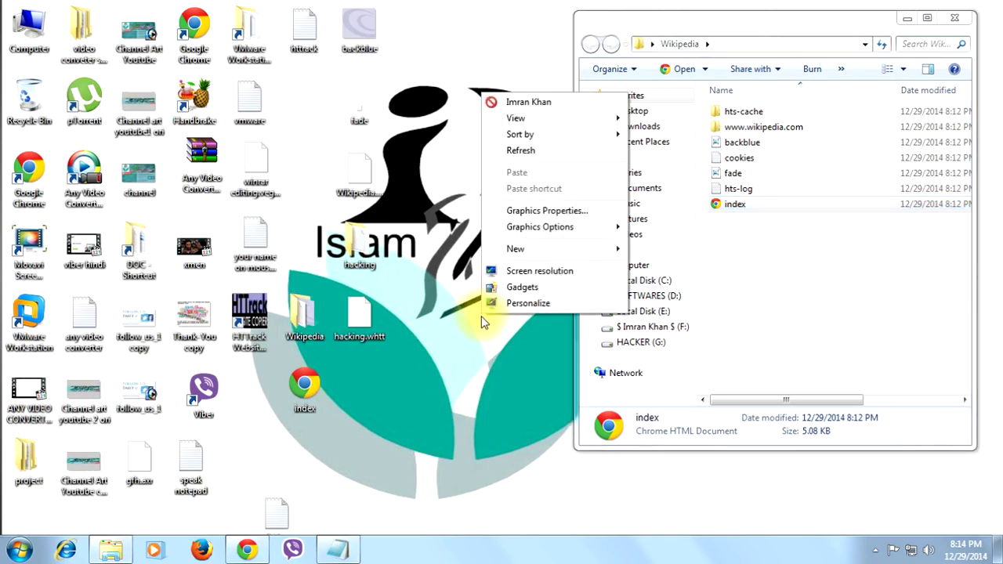
click(529, 150)
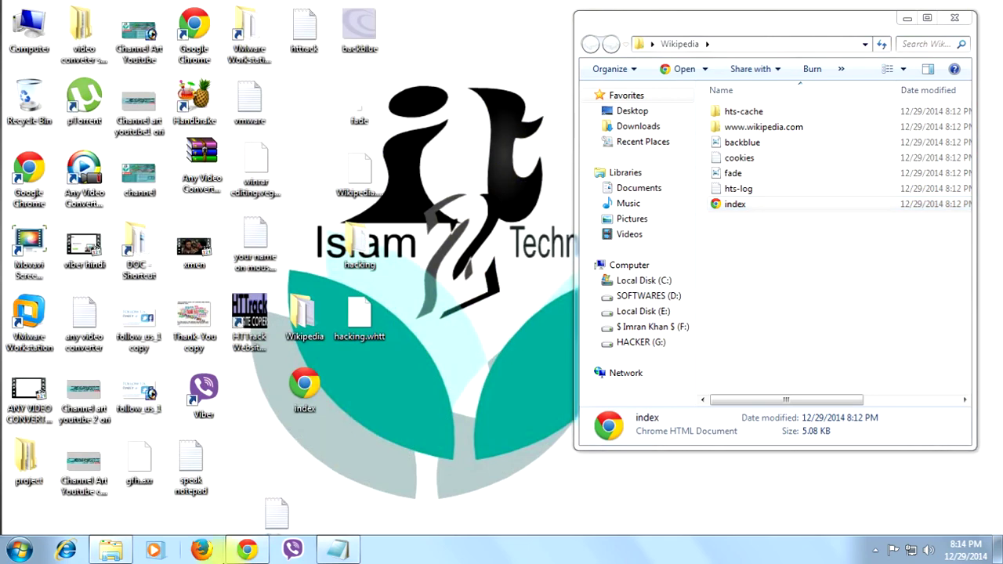